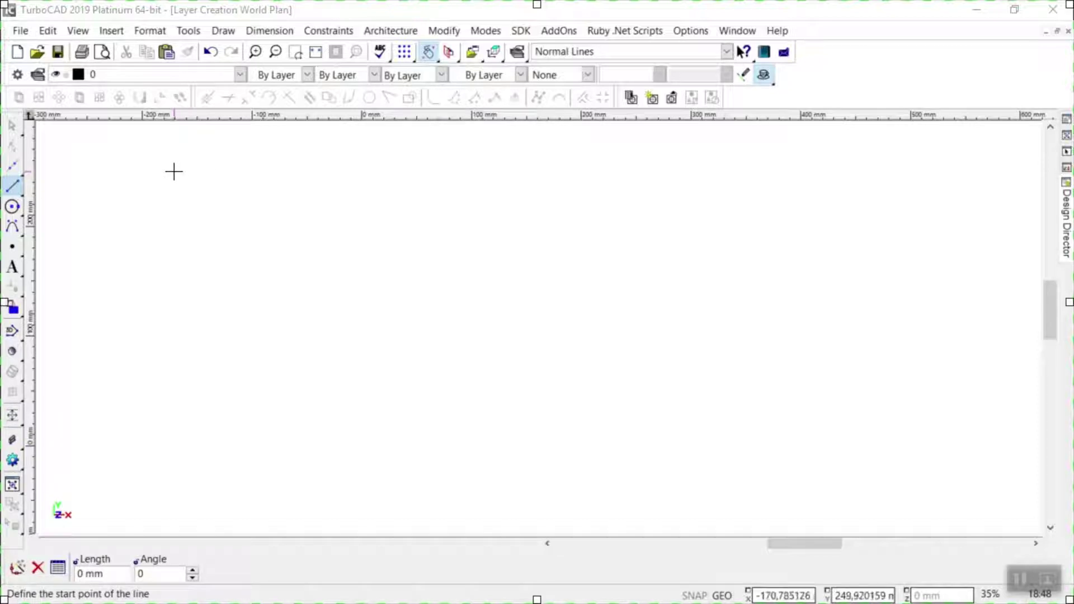
- Open the layer manager and add a new layer named Model
{"action": "left_click", "coordinate": [37, 75]}
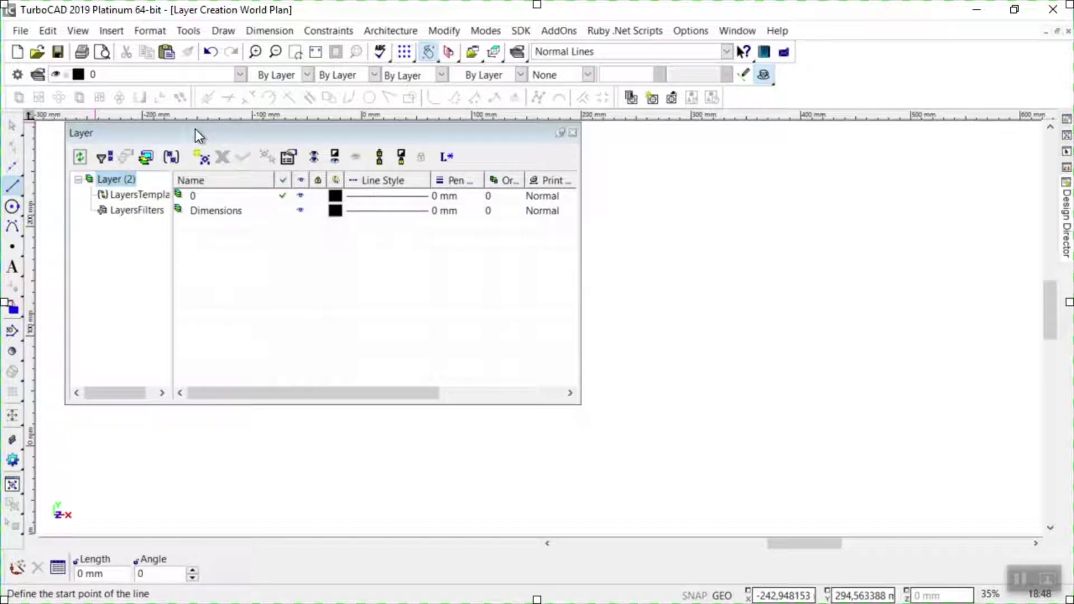
{"action": "left_click", "coordinate": [198, 162]}
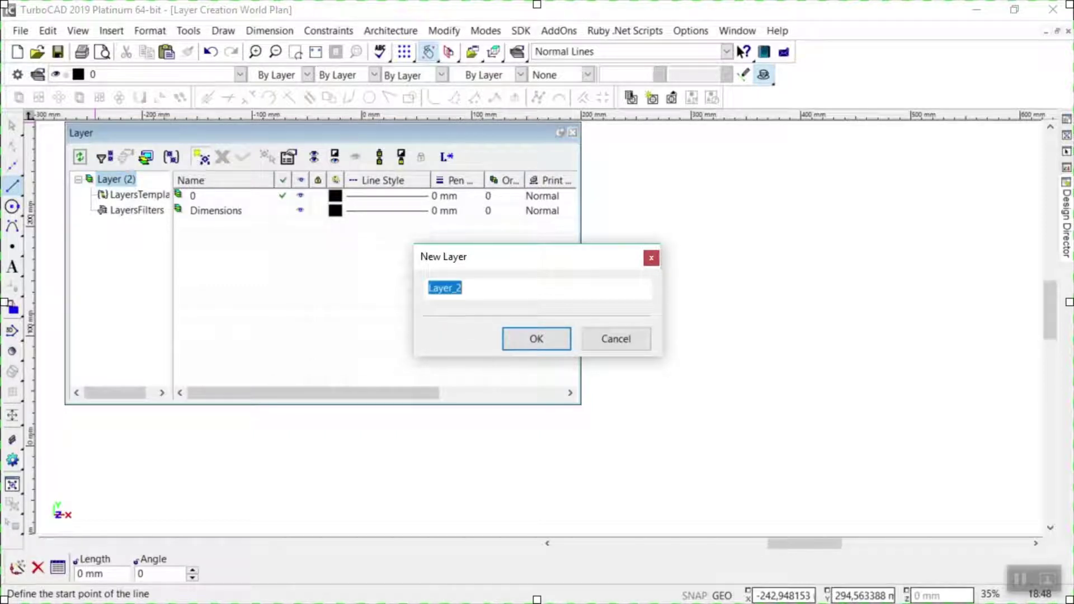
{"action": "type", "text": "Model"}
{"action": "key", "text": "Return"}
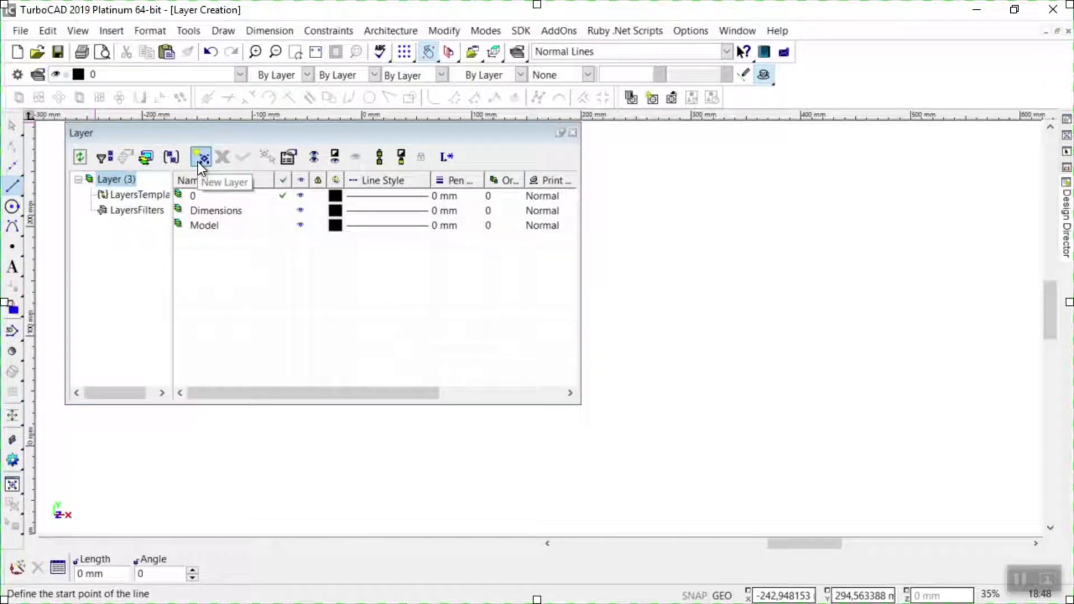
- Add two more layers to the drawing, named HD and CL
{"action": "left_click", "coordinate": [197, 163]}
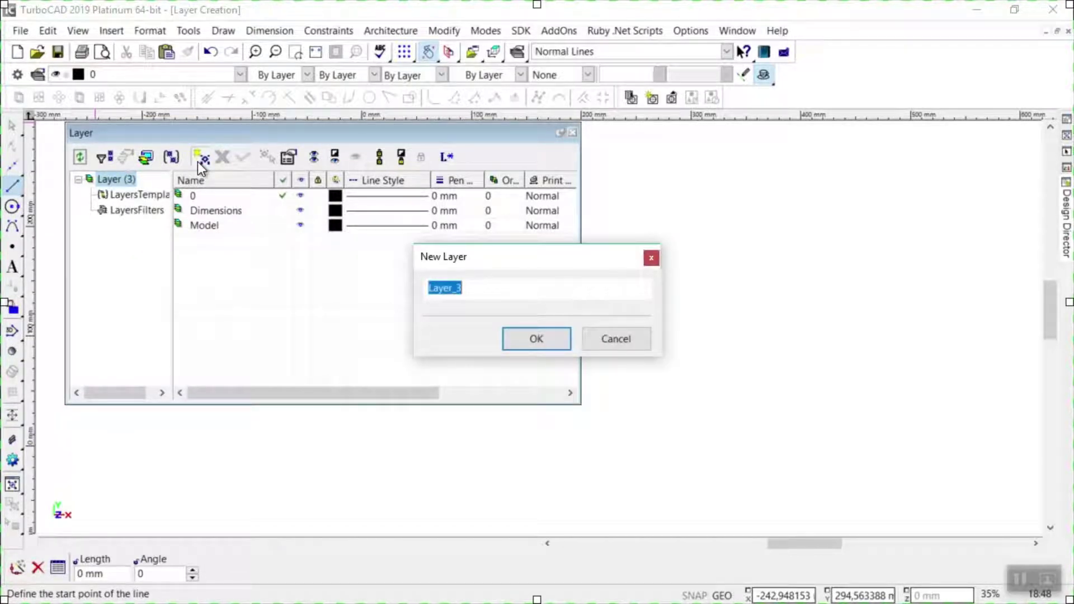
{"action": "type", "text": "HD"}
{"action": "key", "text": "Return"}
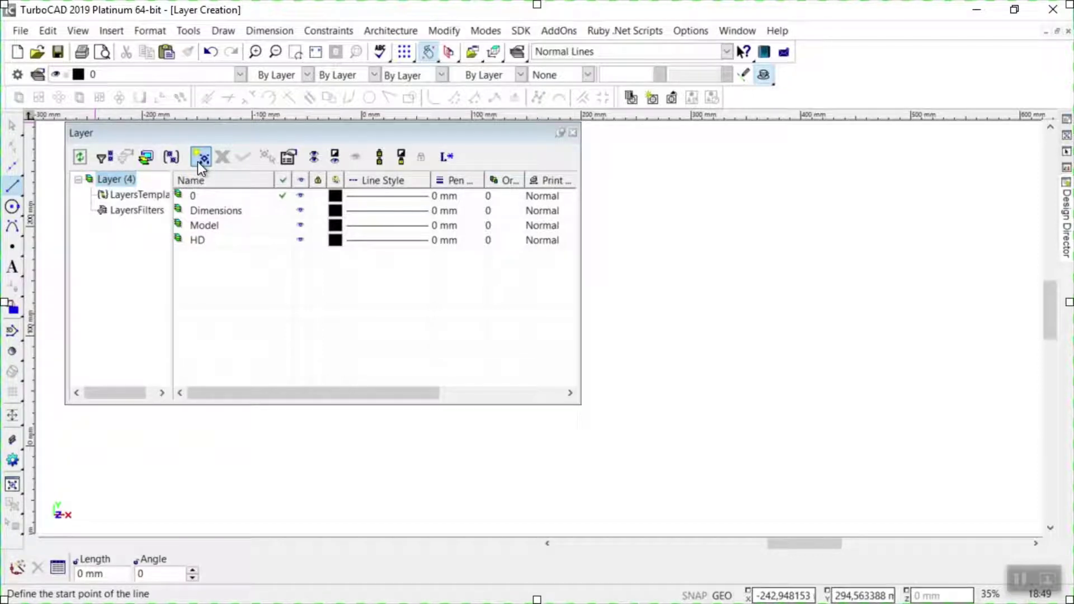
{"action": "left_click", "coordinate": [197, 162]}
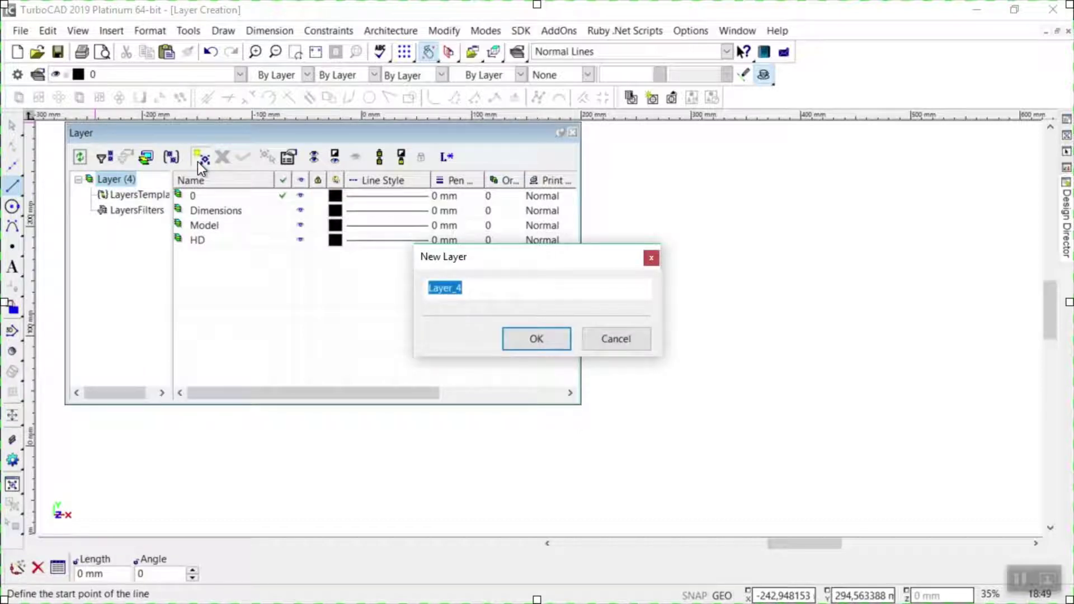
{"action": "type", "text": "CL"}
{"action": "key", "text": "Return"}
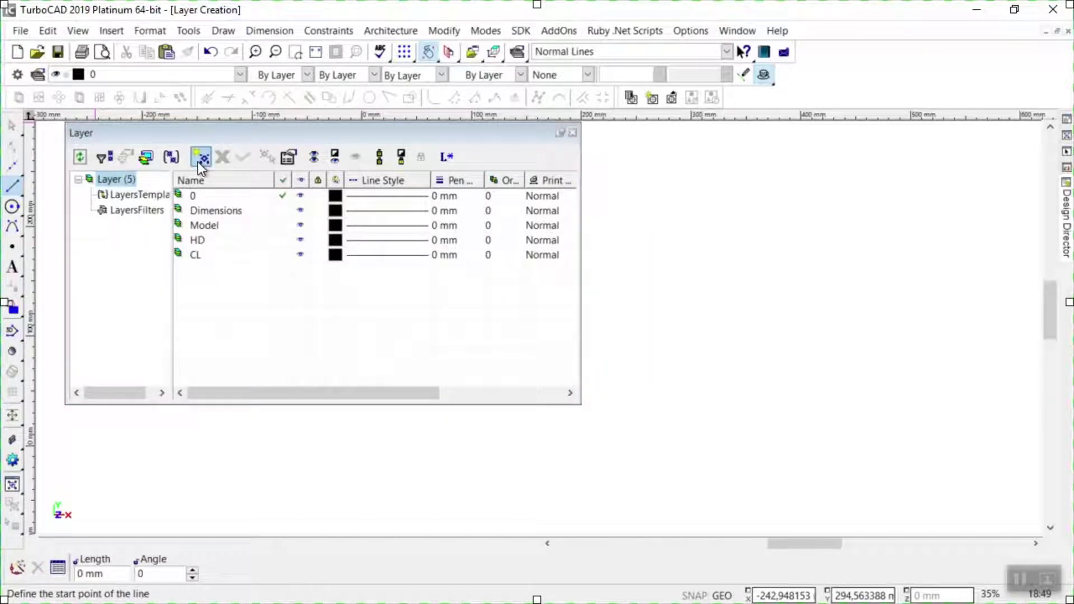
- Add two further layers to the drawing, named Other and Other 1
{"action": "left_click", "coordinate": [201, 157]}
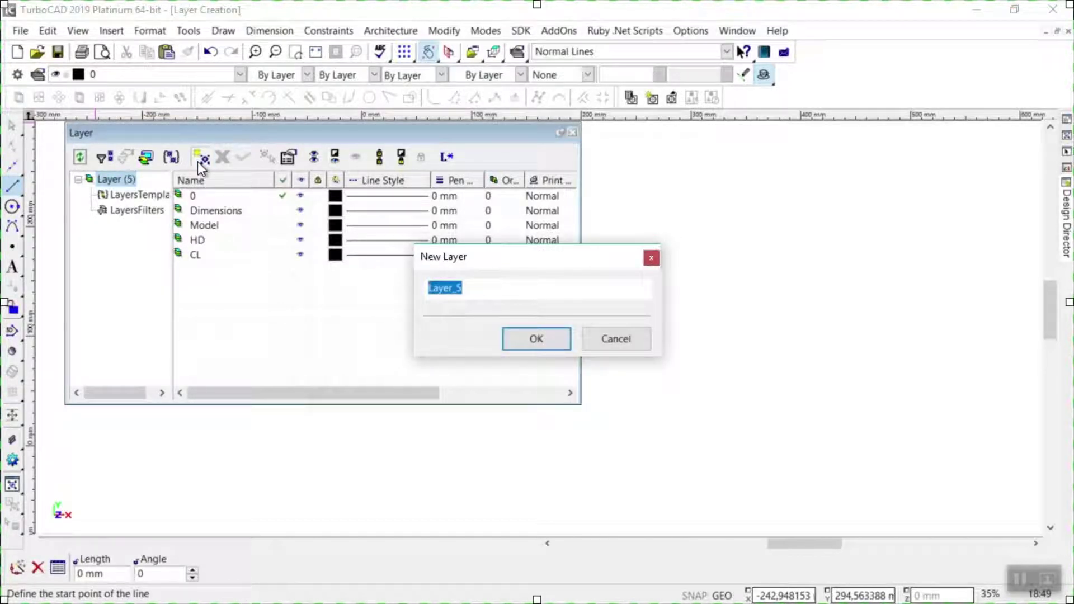
{"action": "type", "text": "Other"}
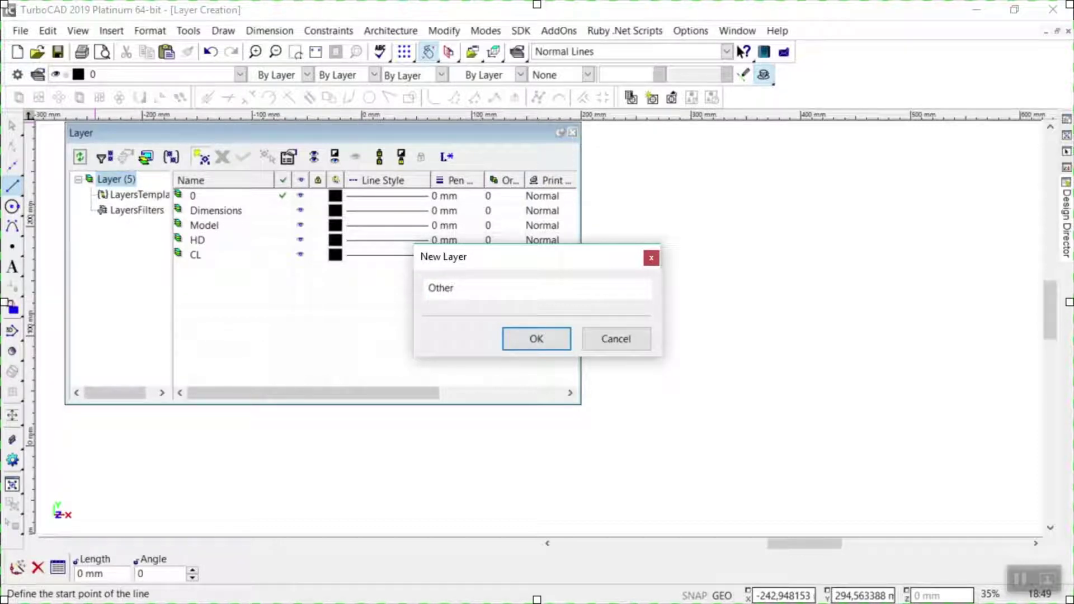
{"action": "key", "text": "Return"}
{"action": "left_click", "coordinate": [200, 158]}
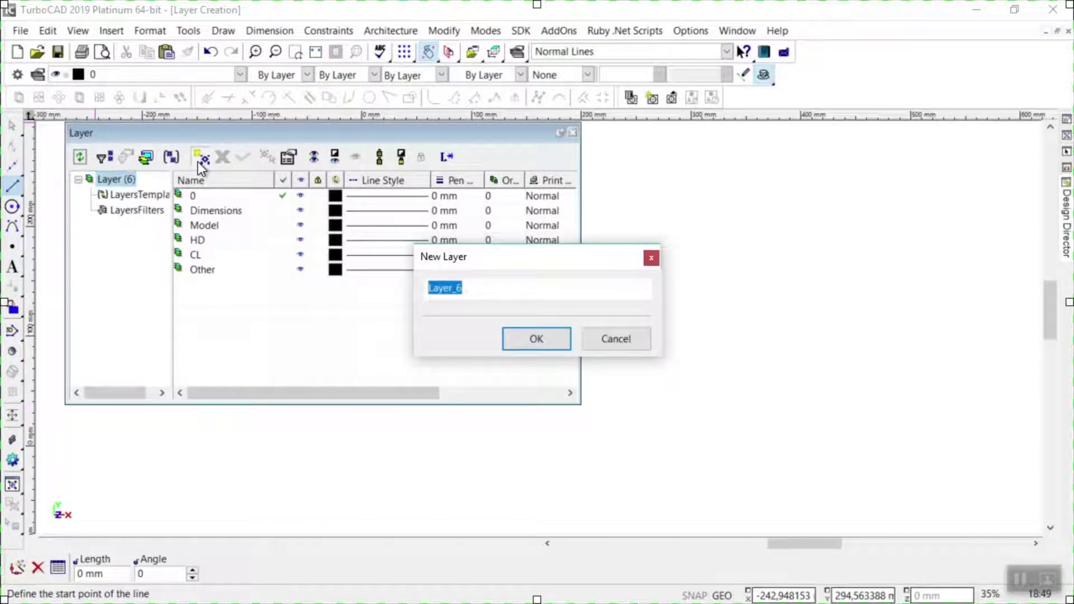
{"action": "type", "text": "Other 1"}
{"action": "left_click", "coordinate": [540, 336]}
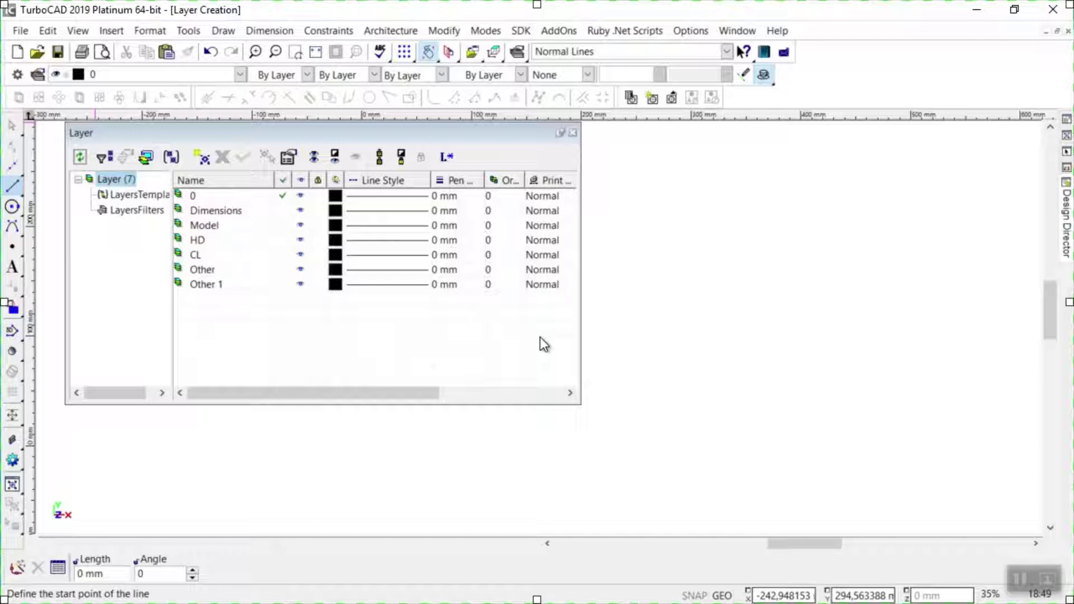
- Set the Model layer's color to blue and the HD layer's color to green
{"action": "left_click", "coordinate": [334, 226]}
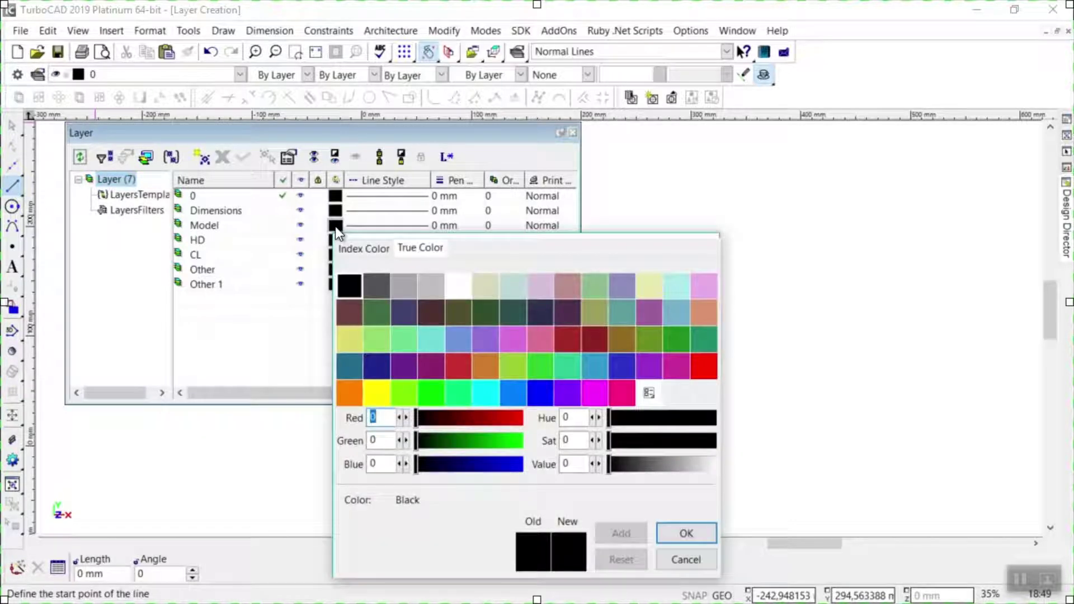
{"action": "double_click", "coordinate": [541, 393]}
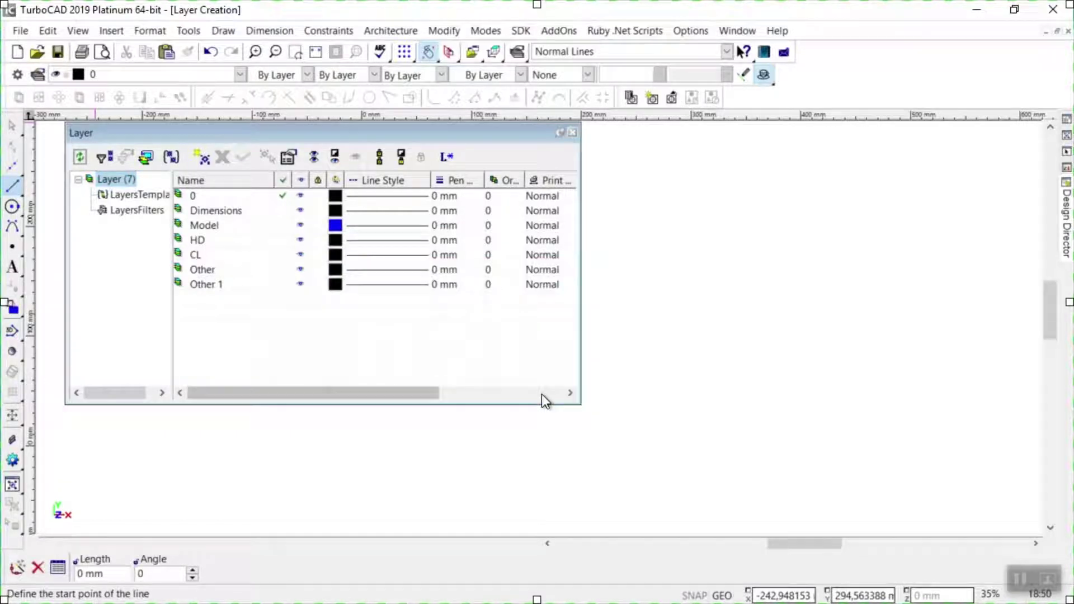
{"action": "left_click", "coordinate": [334, 241]}
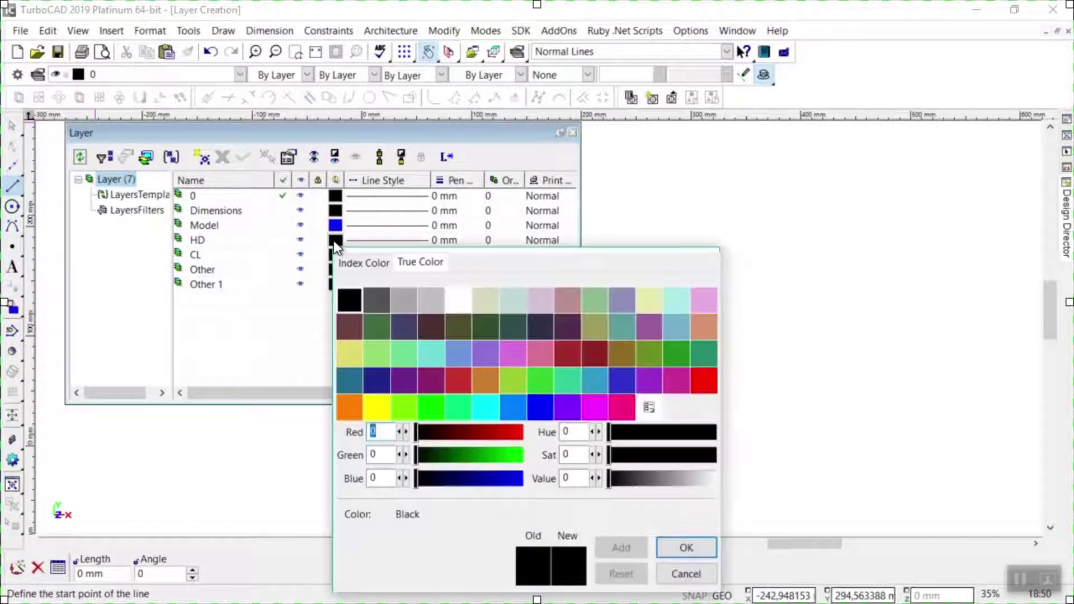
{"action": "double_click", "coordinate": [676, 352]}
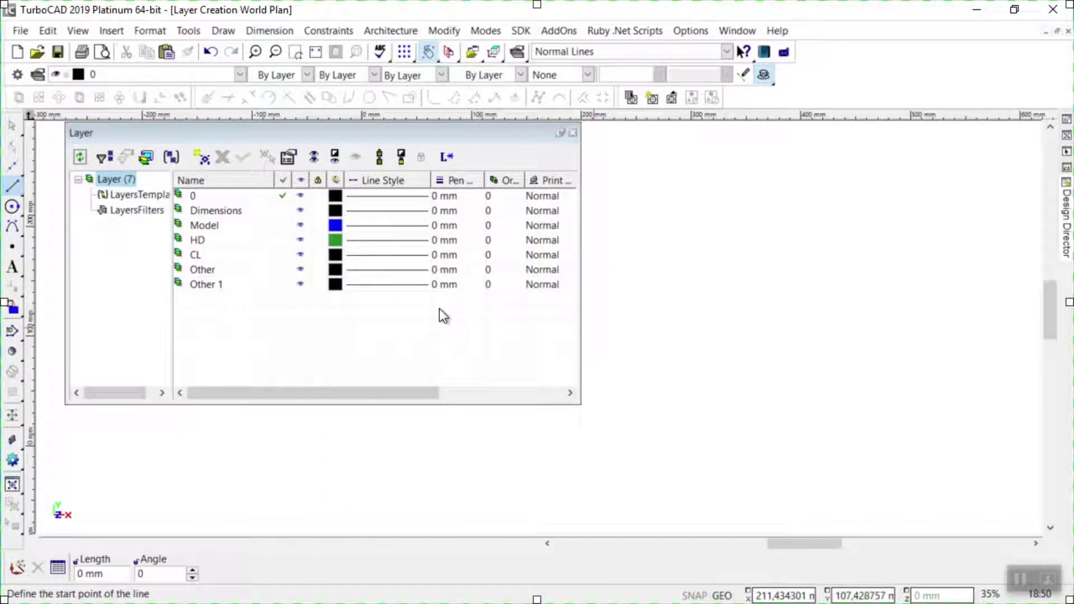
- Set the CL layer's color to red and the Other layer's color to orange
{"action": "left_click", "coordinate": [335, 255]}
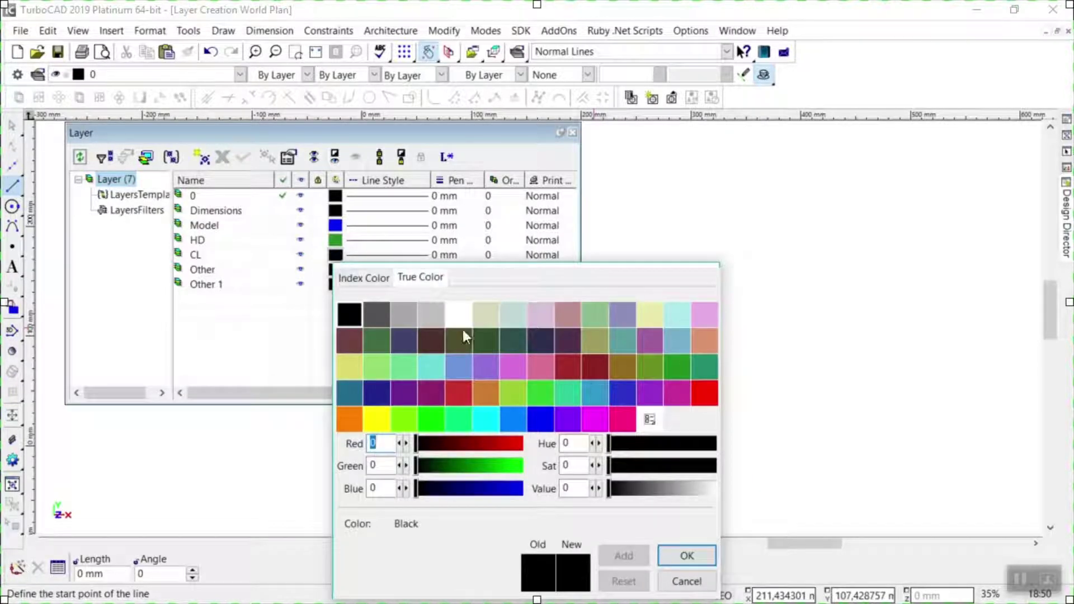
{"action": "double_click", "coordinate": [709, 399]}
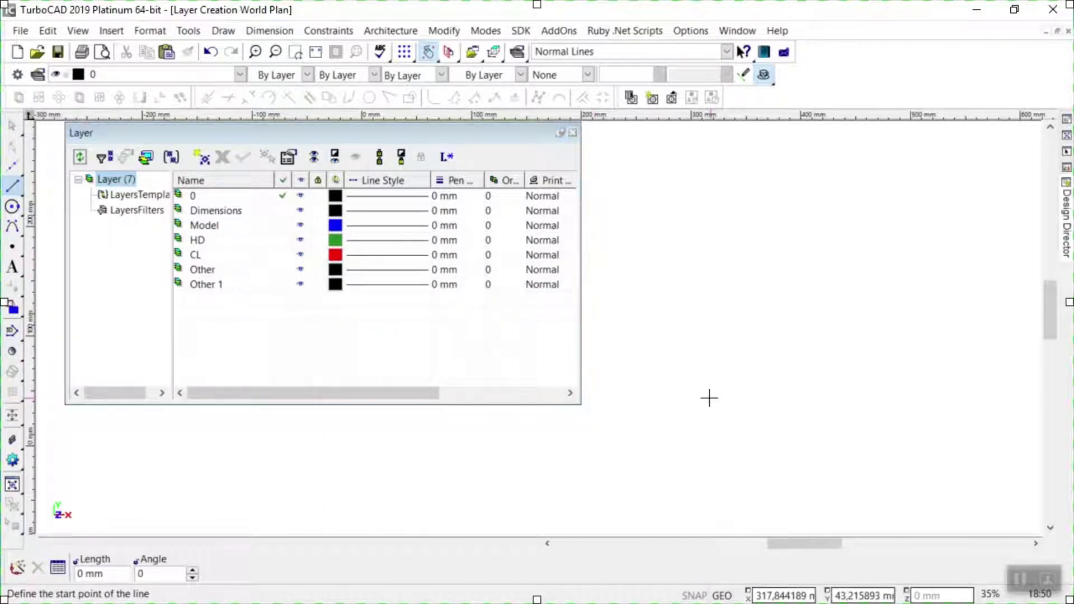
{"action": "left_click", "coordinate": [335, 270]}
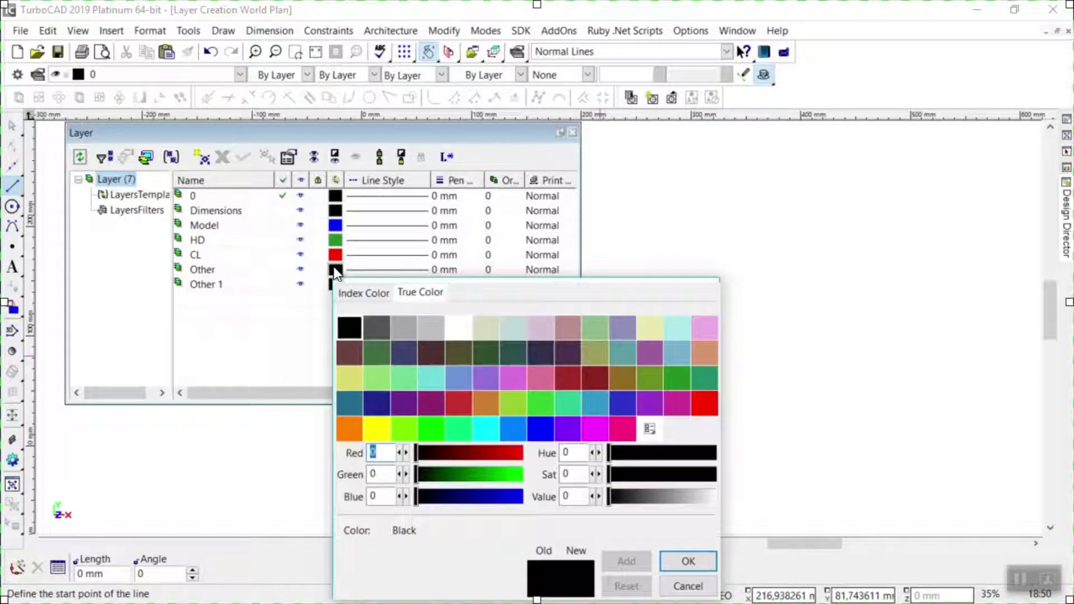
{"action": "double_click", "coordinate": [348, 429]}
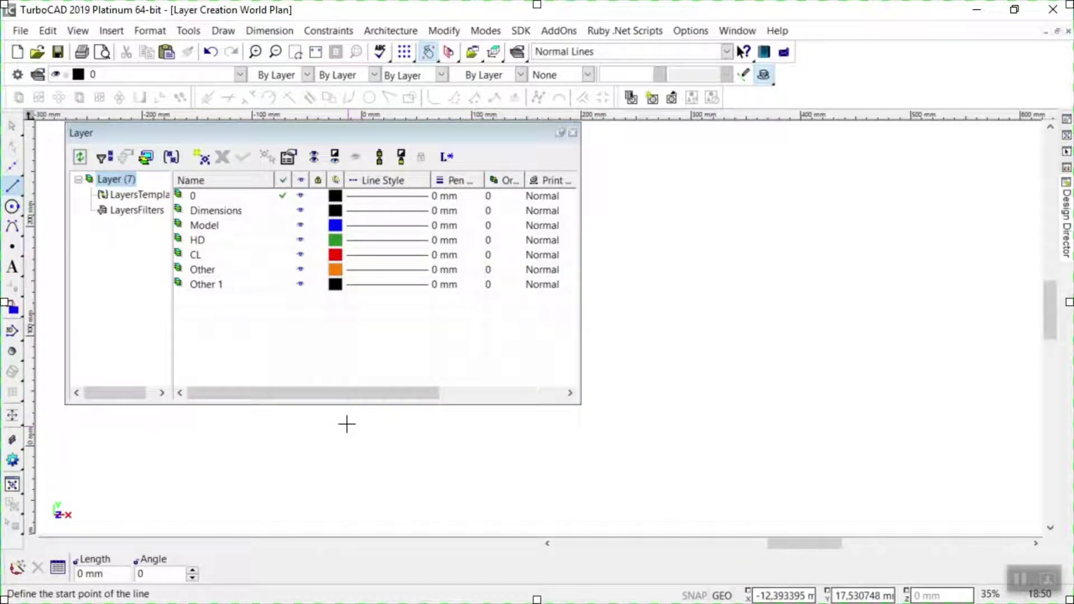
- Set the Other 1 layer's color to a light magenta from the index colors
{"action": "left_click", "coordinate": [334, 284]}
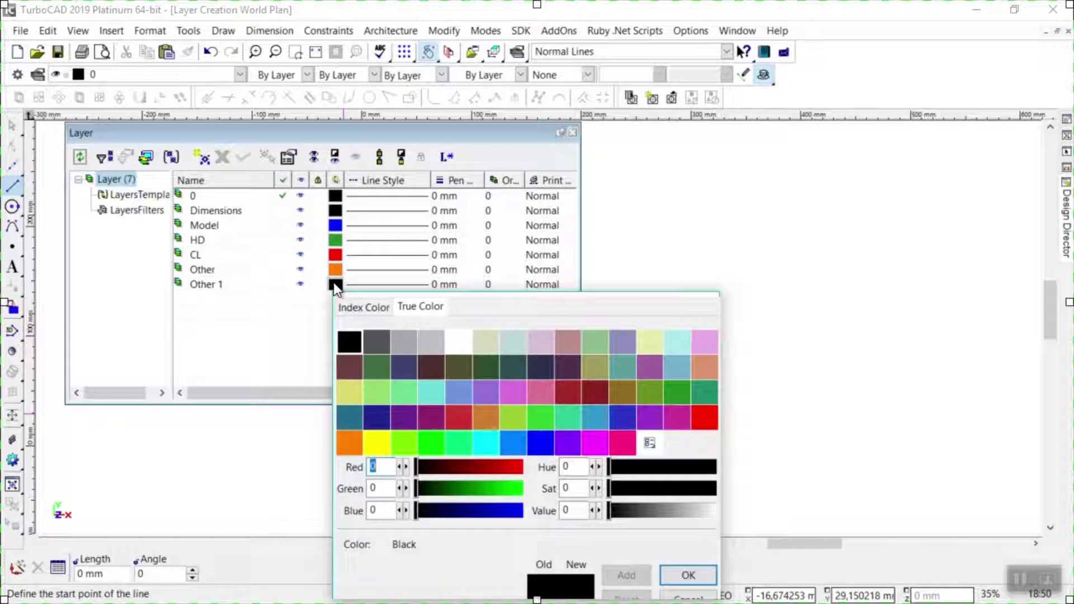
{"action": "left_click", "coordinate": [358, 308]}
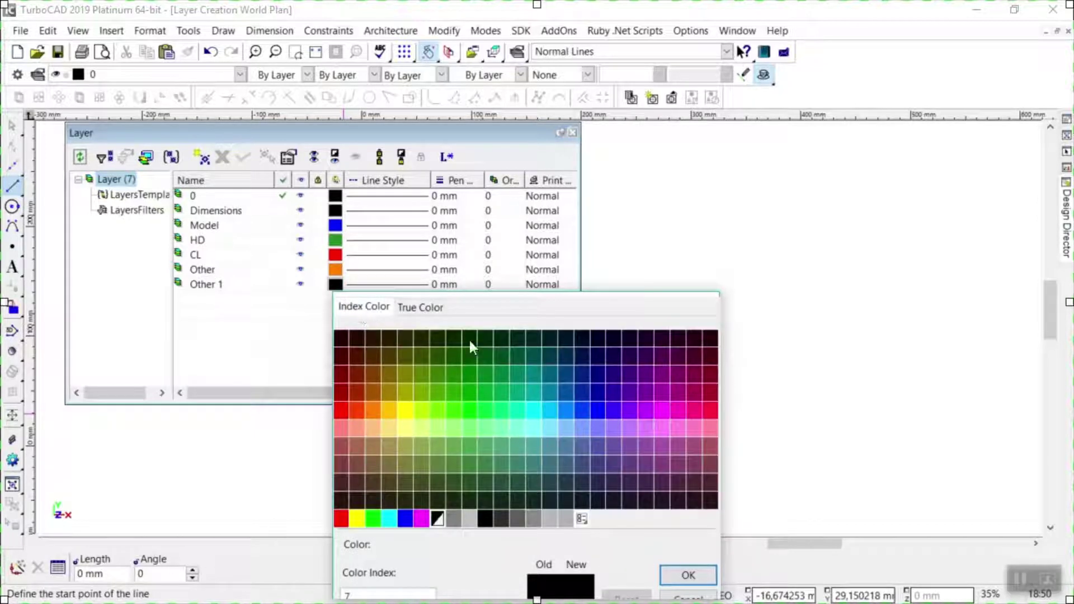
{"action": "double_click", "coordinate": [661, 428]}
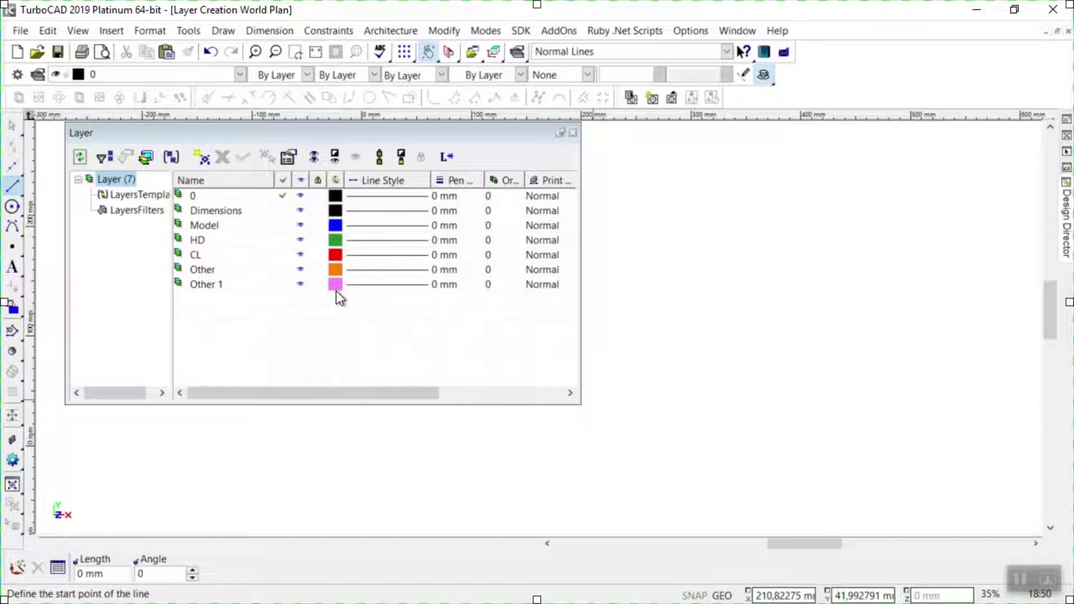
- Assign a dashed line style to the HD layer and a long dash-short dash center line style to the CL layer
{"action": "left_click", "coordinate": [380, 243]}
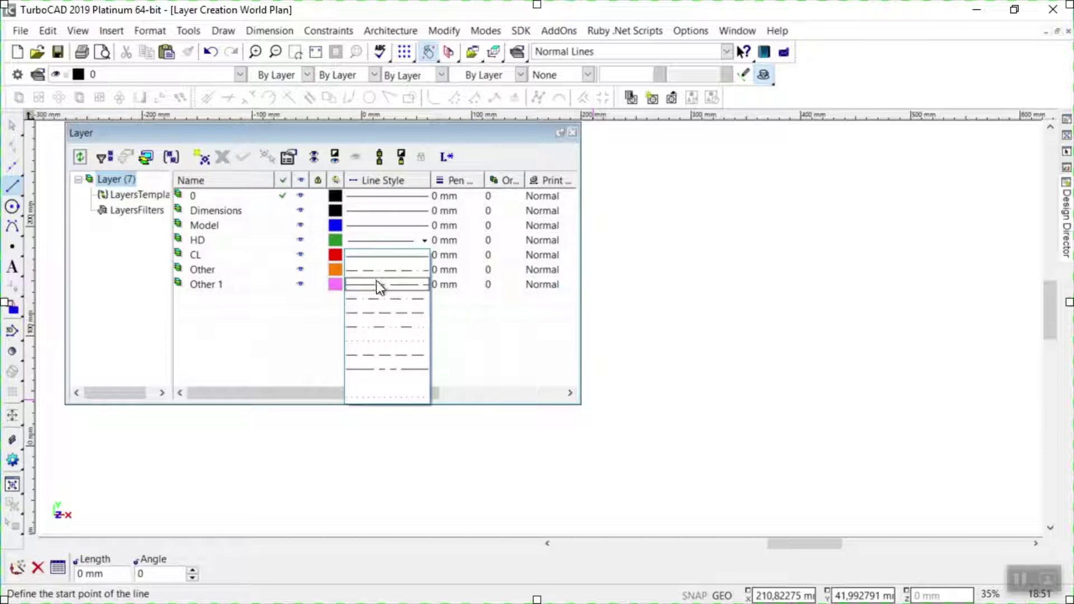
{"action": "left_click", "coordinate": [383, 317]}
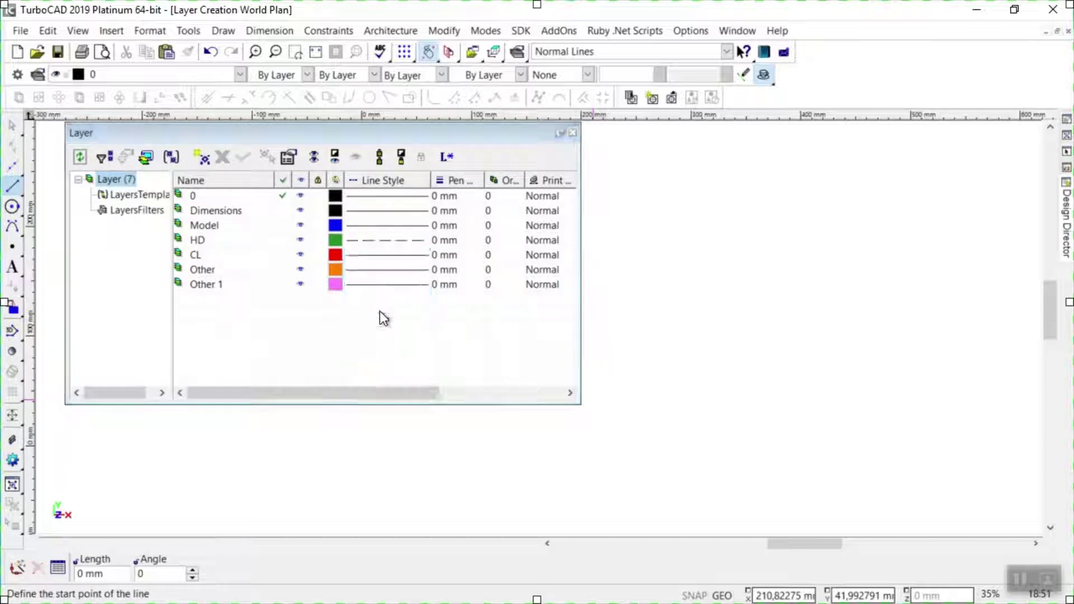
{"action": "left_click", "coordinate": [381, 257]}
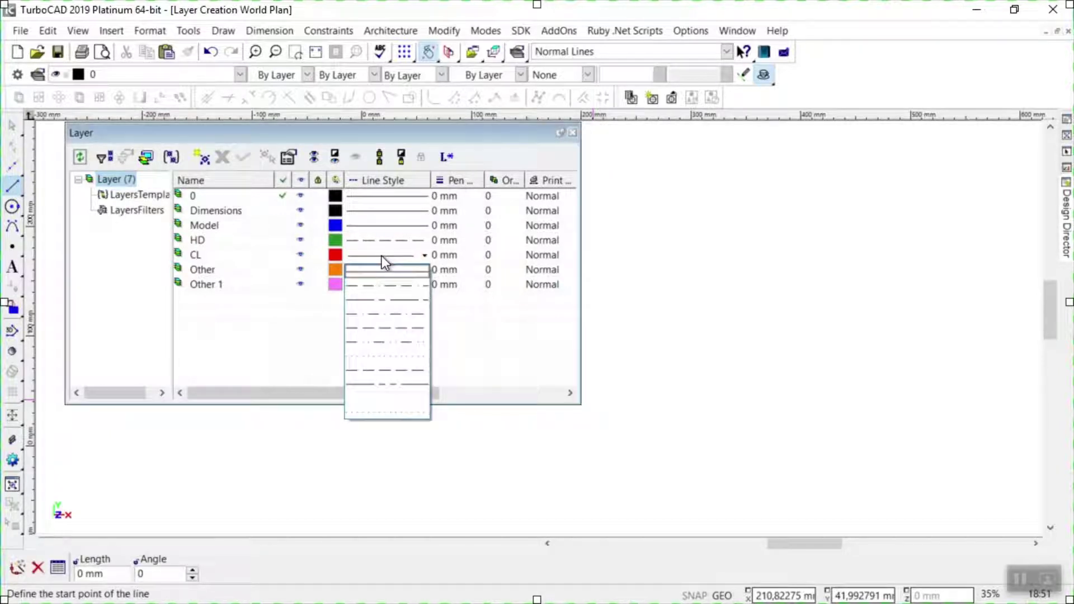
{"action": "left_click", "coordinate": [381, 305]}
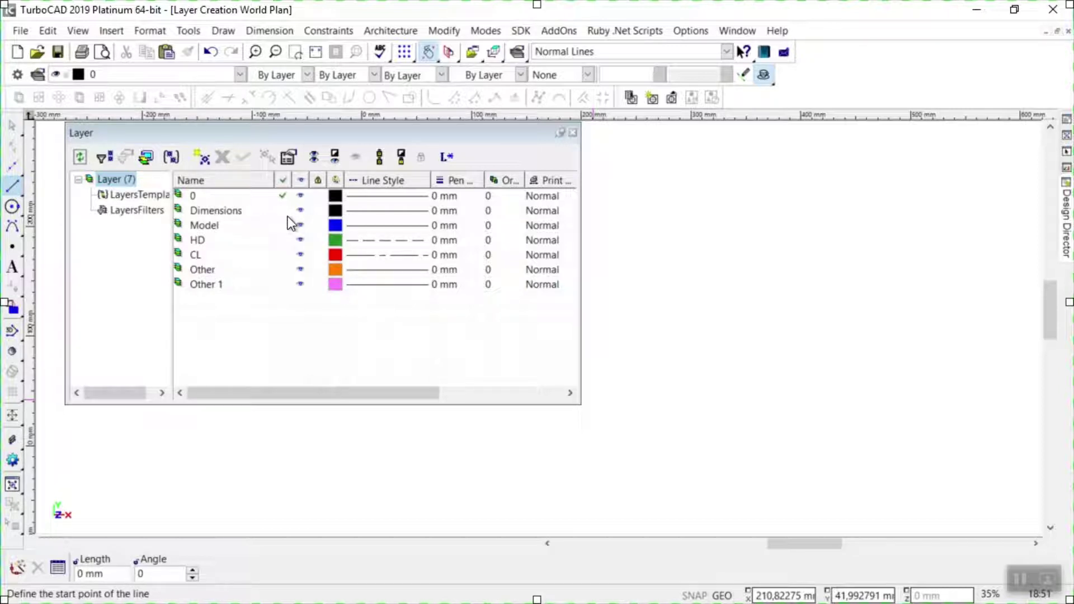
- Set the pen width to 0,5 mm for the Model layer and 0,2 mm for HD and CL, and close the layer manager
{"action": "left_click", "coordinate": [455, 227]}
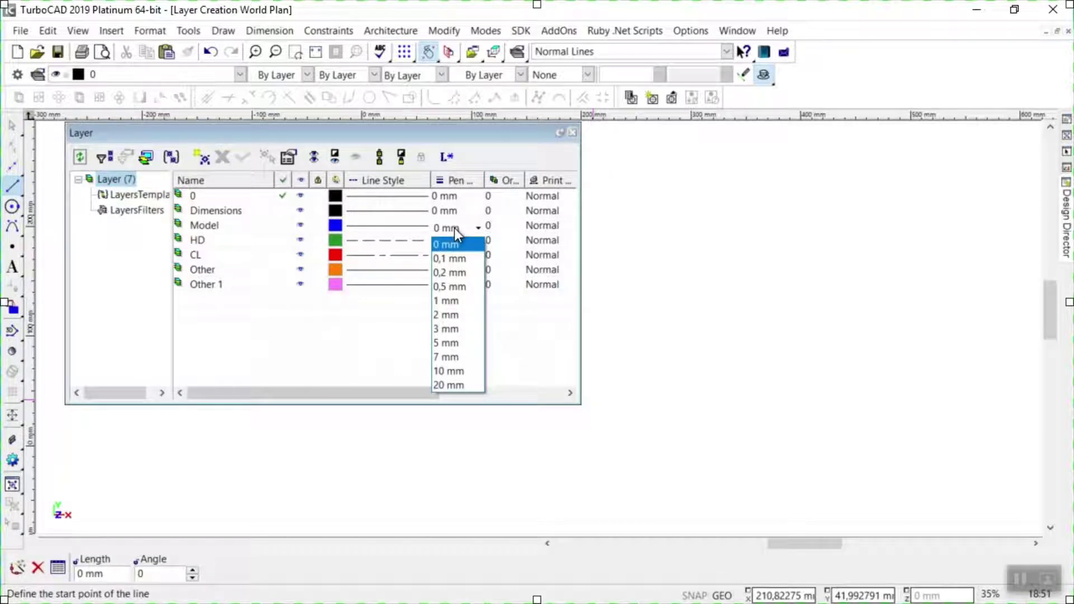
{"action": "left_click", "coordinate": [459, 287]}
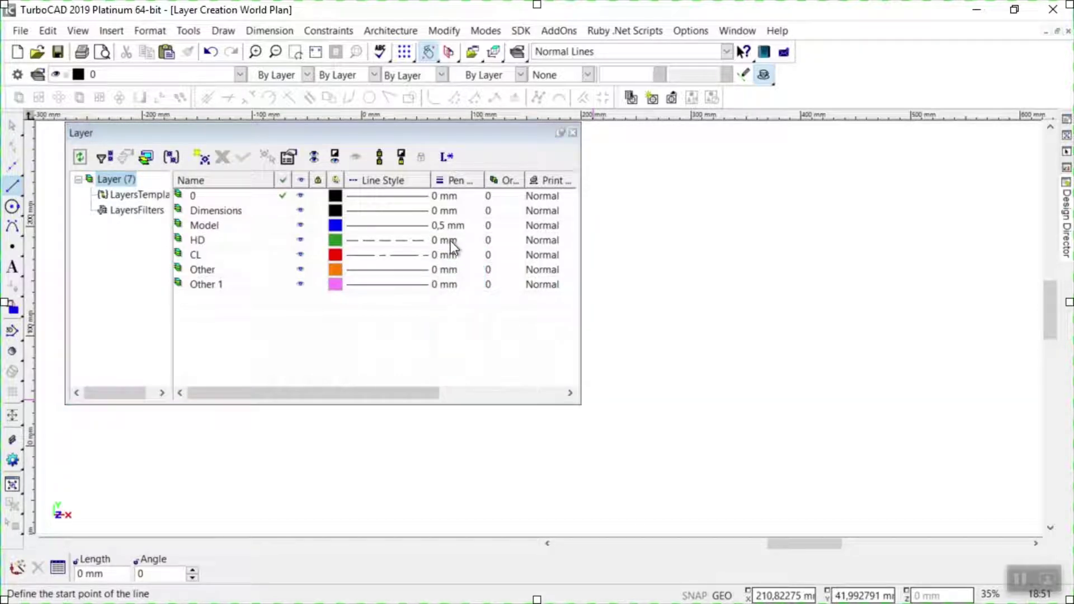
{"action": "left_click", "coordinate": [450, 240]}
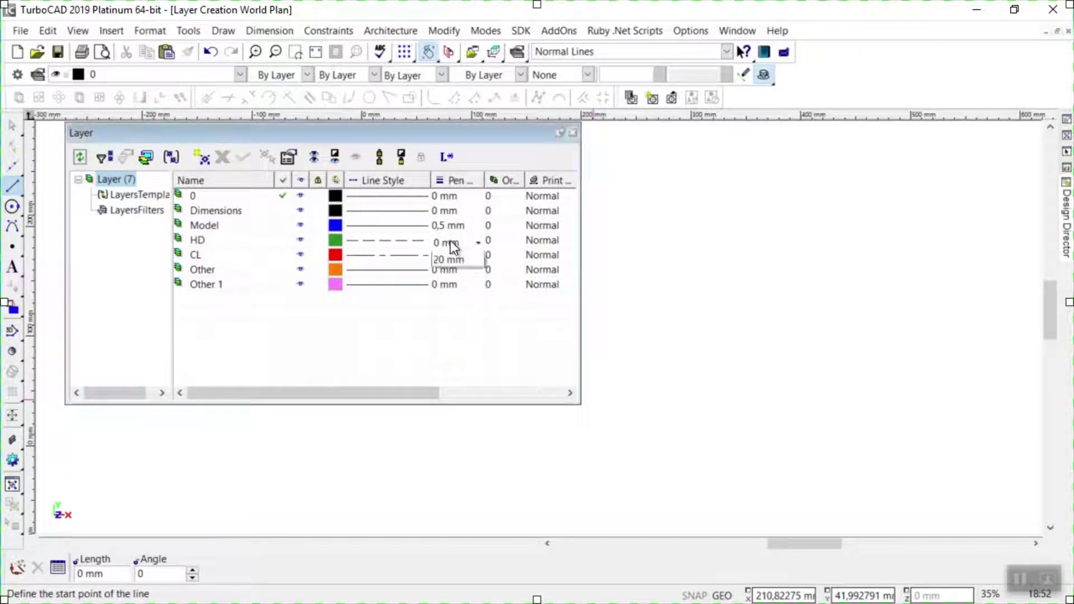
{"action": "left_click", "coordinate": [455, 287]}
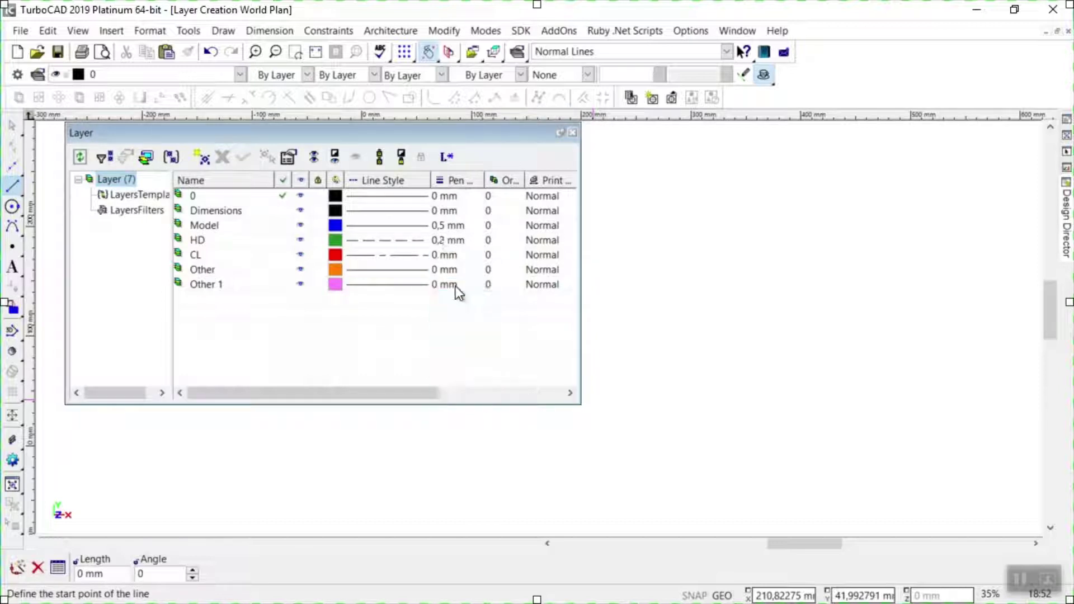
{"action": "left_click", "coordinate": [444, 254]}
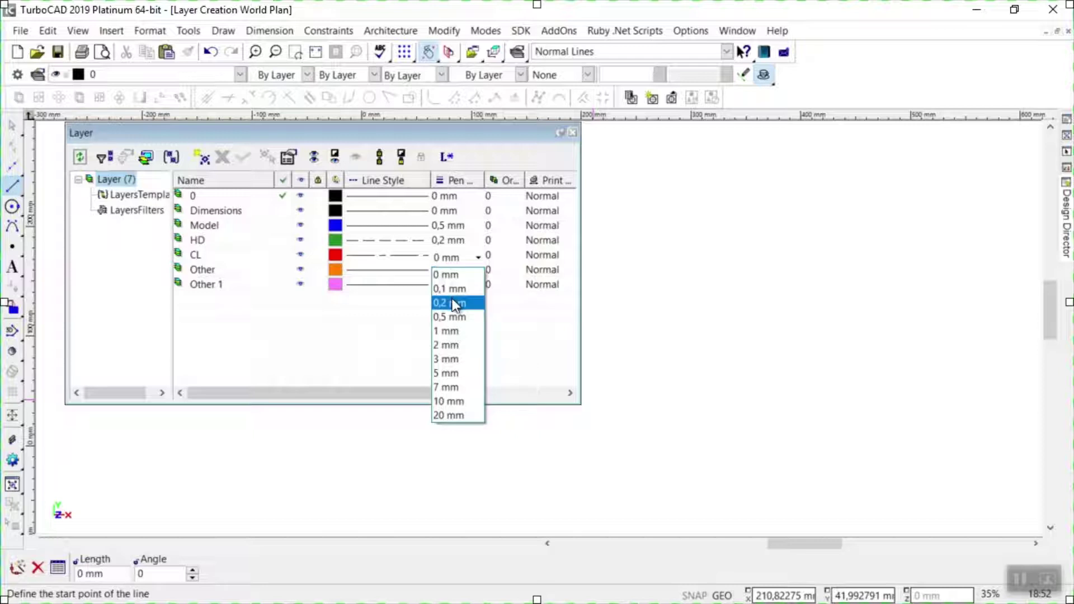
{"action": "left_click", "coordinate": [454, 303]}
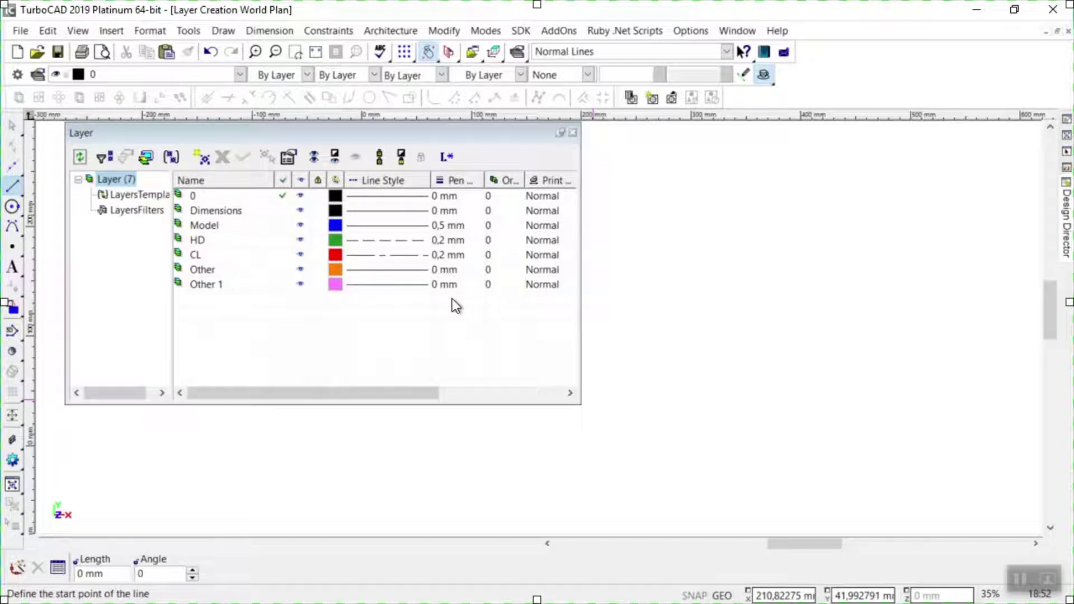
{"action": "left_click", "coordinate": [573, 133]}
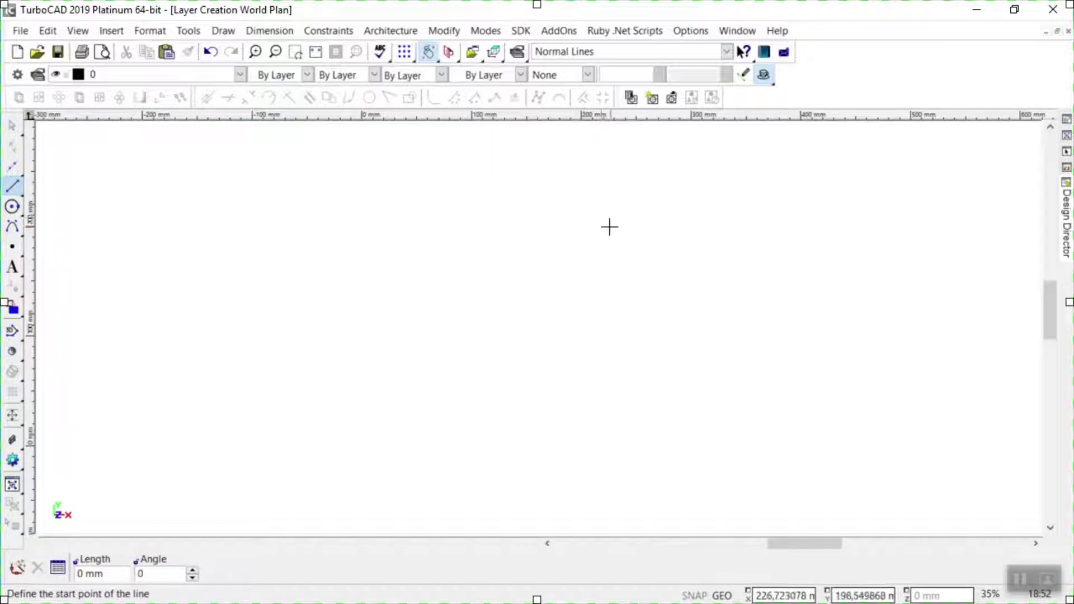
- Activate the single Line tool and make Model its drawing layer
{"action": "mouse_move", "coordinate": [1067, 218]}
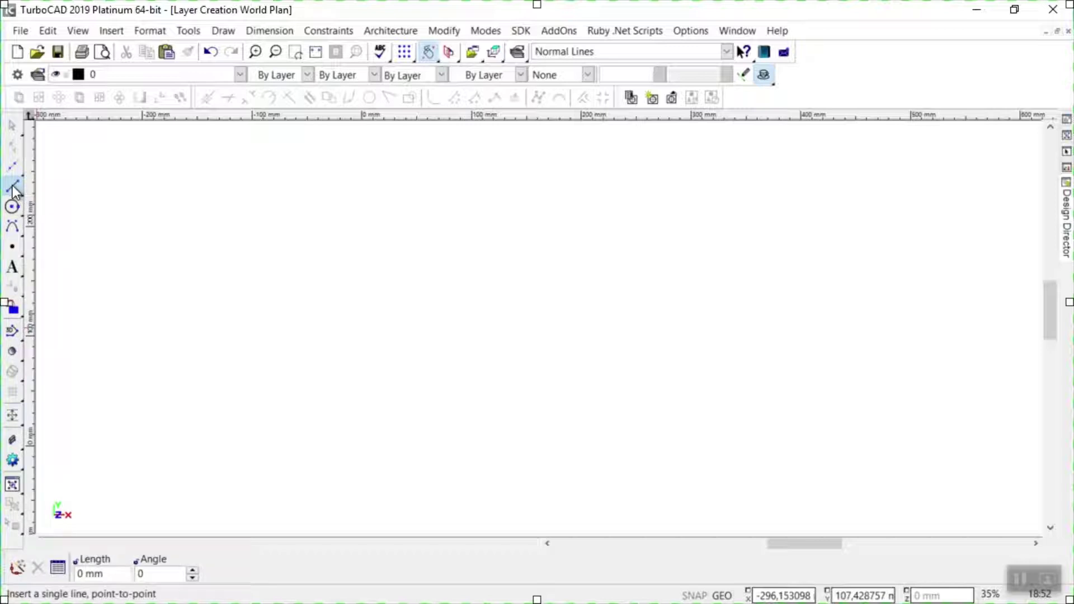
{"action": "left_click", "coordinate": [12, 185]}
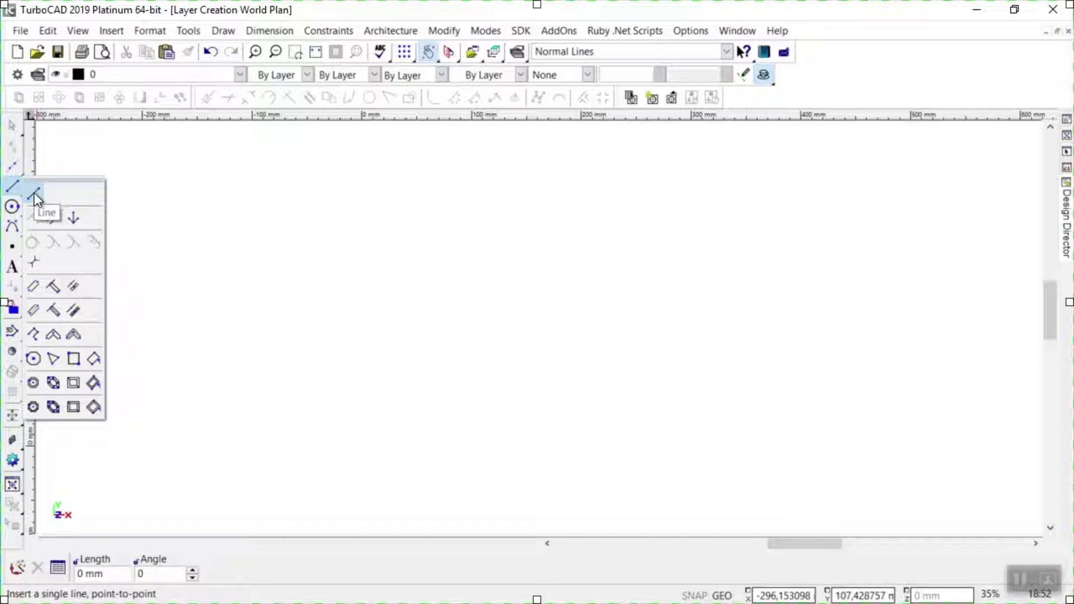
{"action": "left_click", "coordinate": [34, 192]}
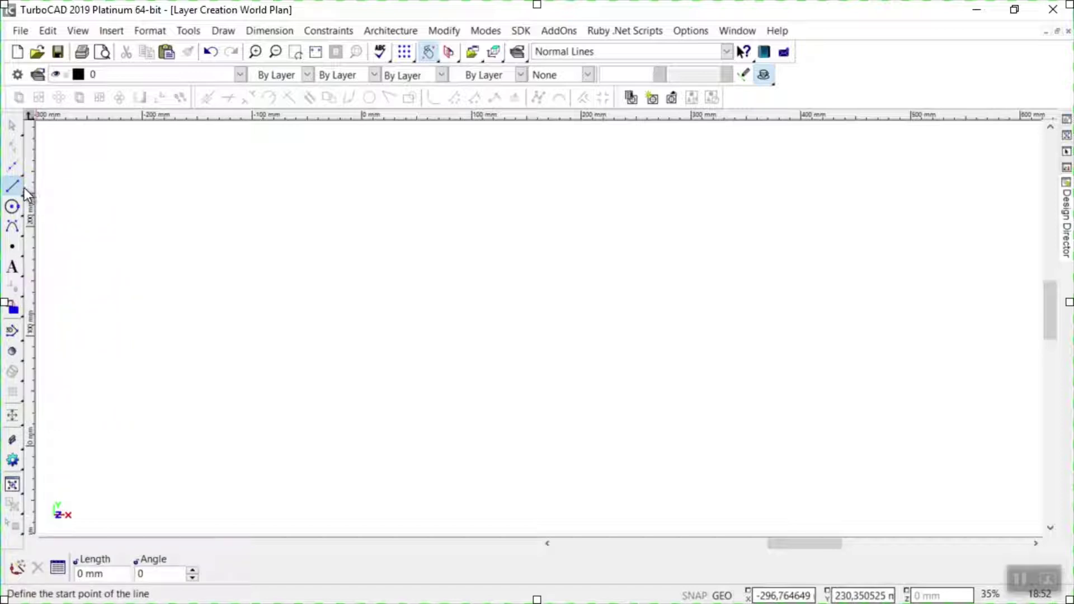
{"action": "left_click", "coordinate": [240, 75]}
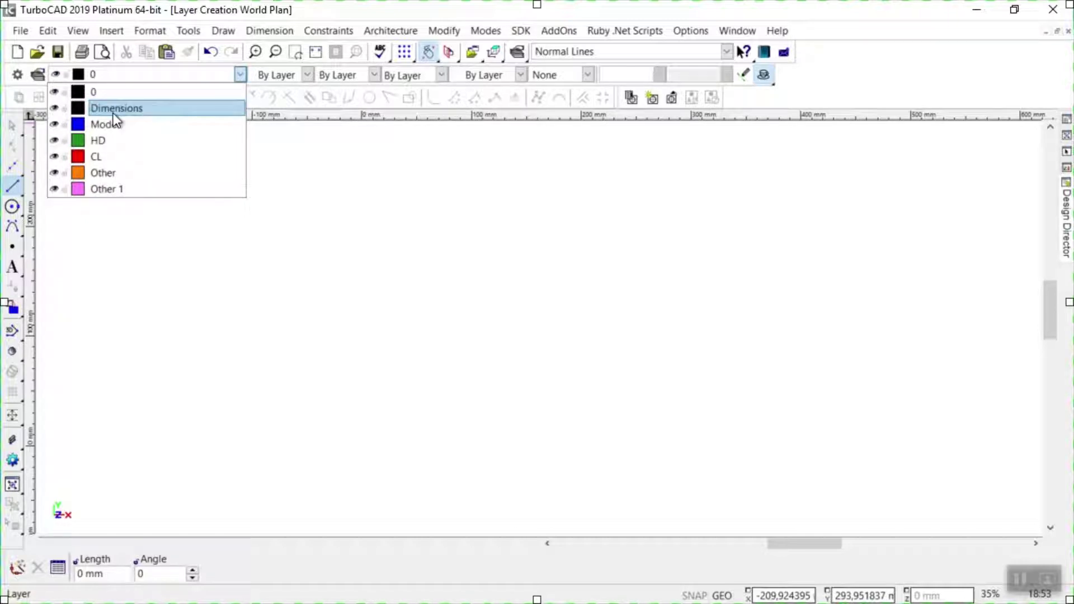
{"action": "left_click", "coordinate": [102, 126]}
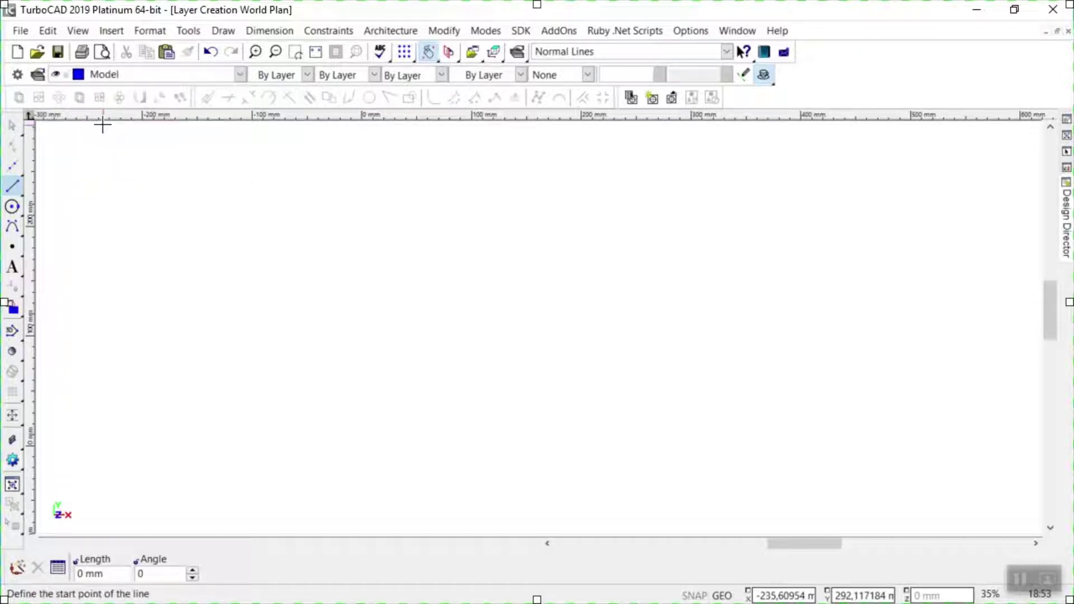
- Set the line's pen color, pattern, width and brush color to By Layer, leaving the brush pattern at None
{"action": "left_click", "coordinate": [308, 74]}
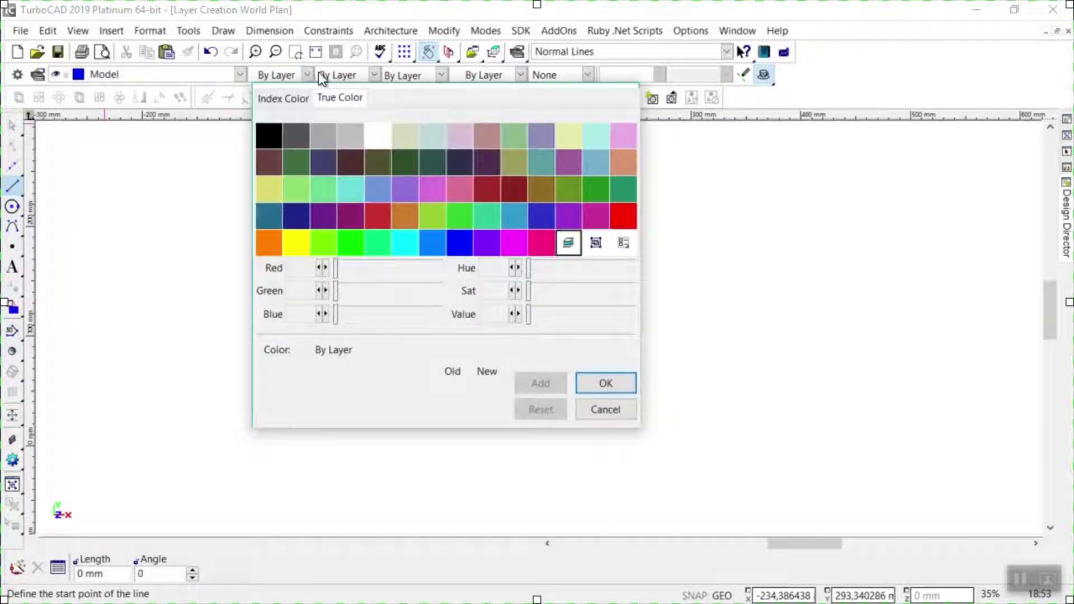
{"action": "left_click", "coordinate": [568, 243]}
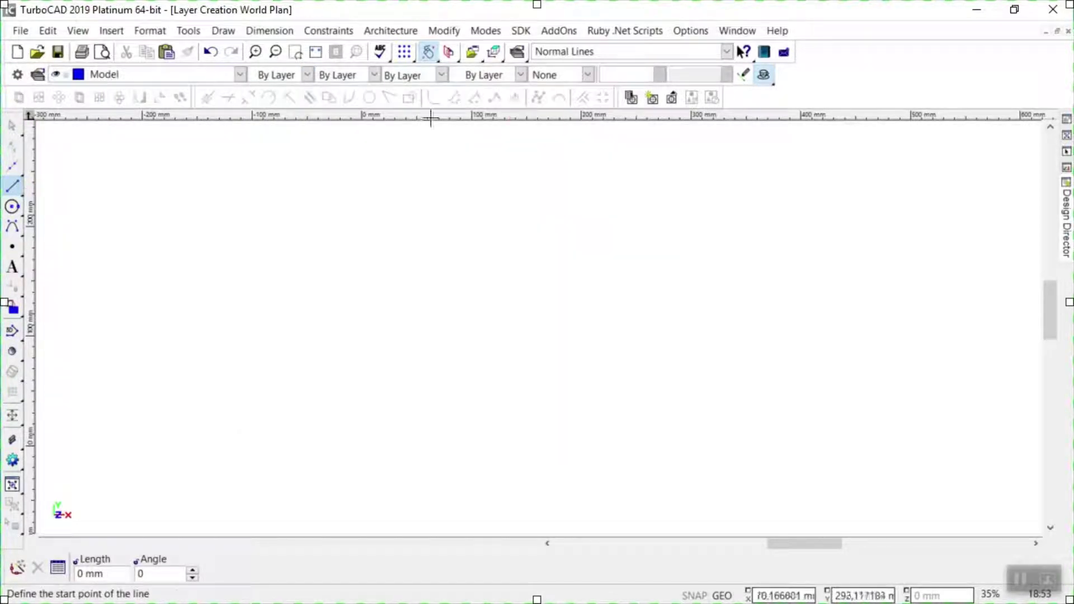
{"action": "left_click", "coordinate": [375, 76]}
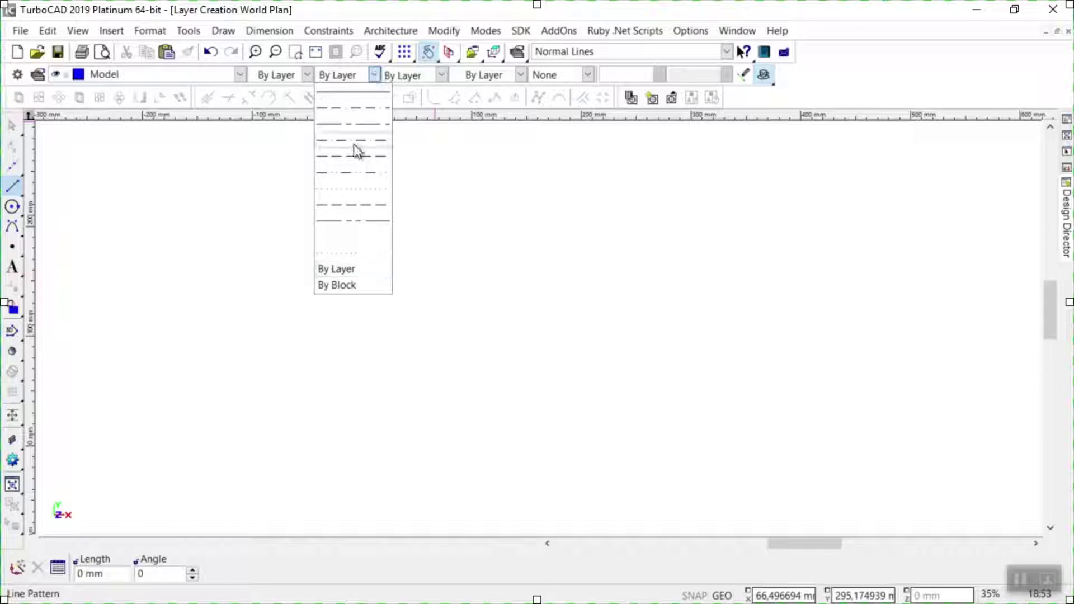
{"action": "left_click", "coordinate": [357, 271]}
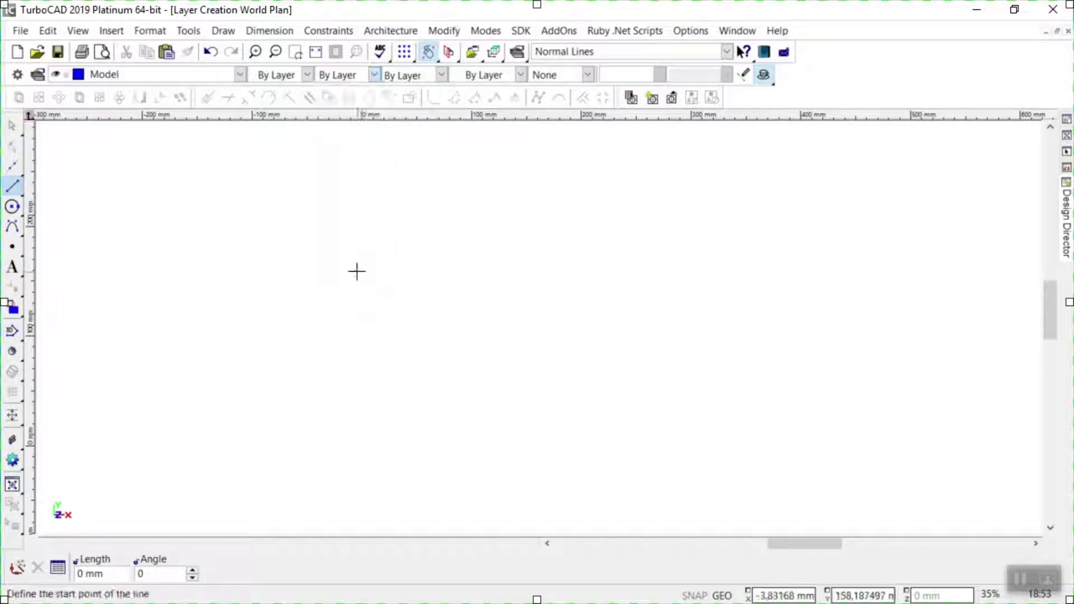
{"action": "left_click", "coordinate": [441, 75]}
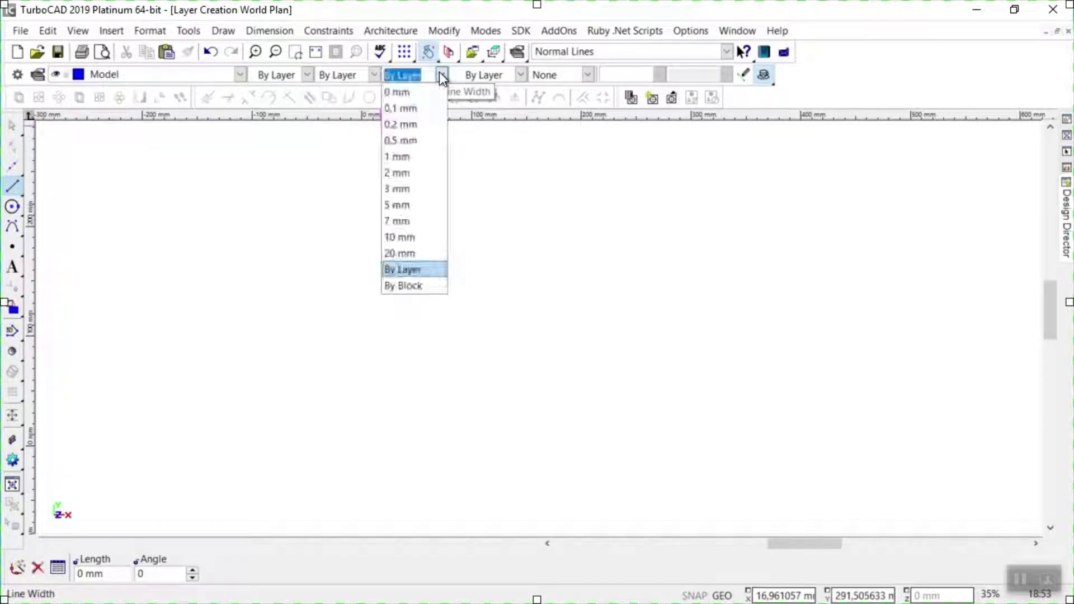
{"action": "left_click", "coordinate": [422, 269]}
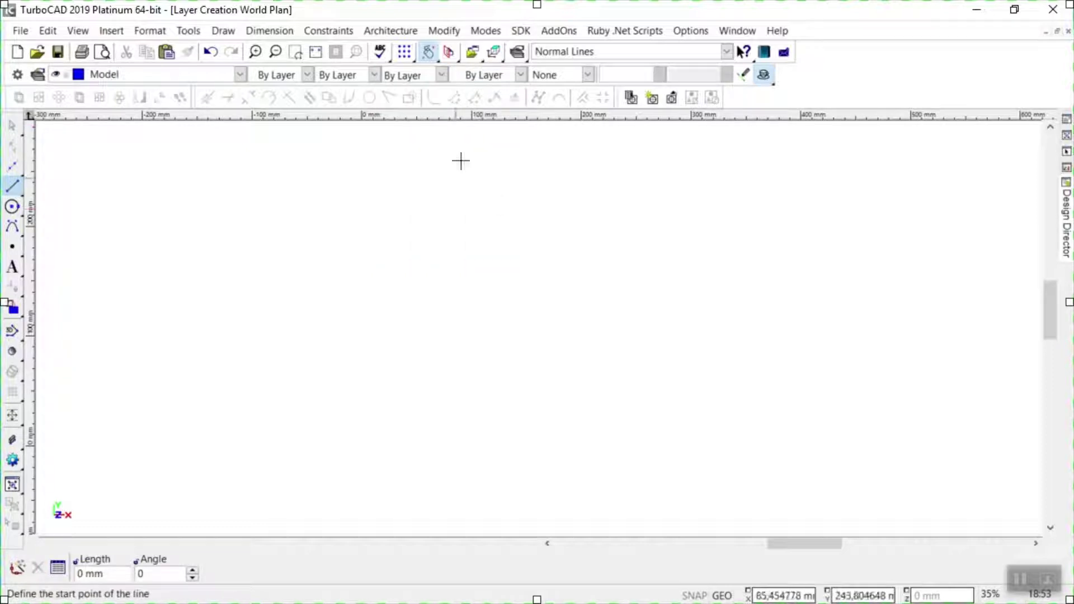
{"action": "left_click", "coordinate": [521, 71]}
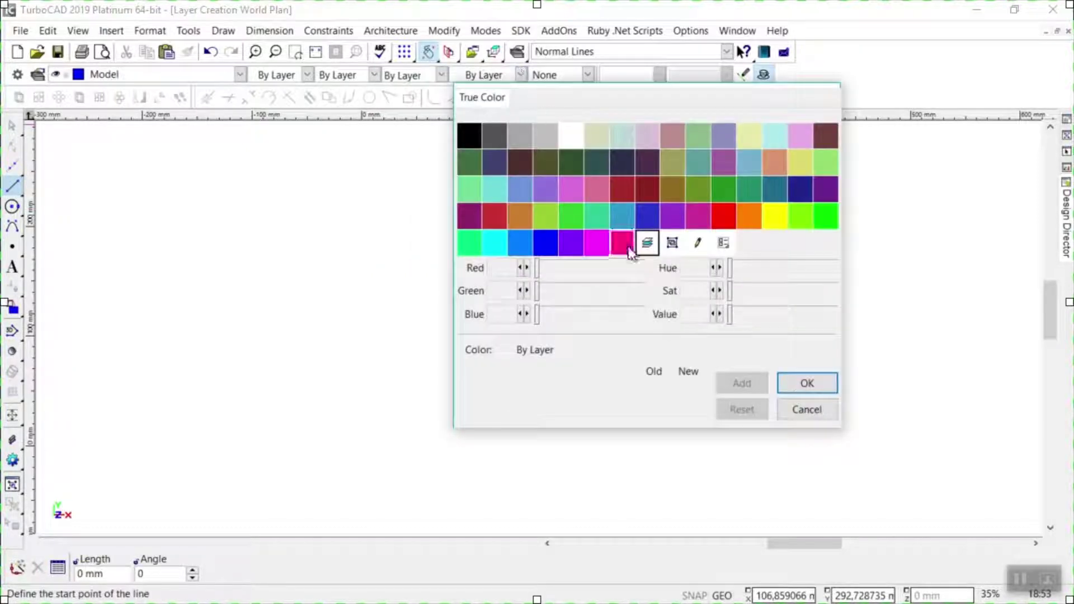
{"action": "left_click", "coordinate": [648, 242]}
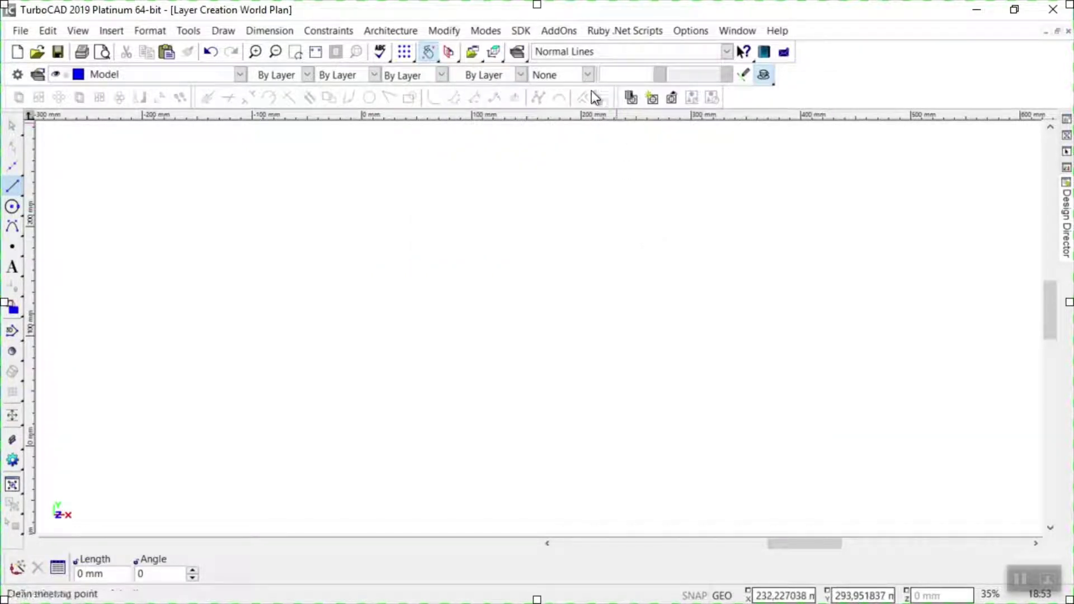
{"action": "left_click", "coordinate": [589, 74]}
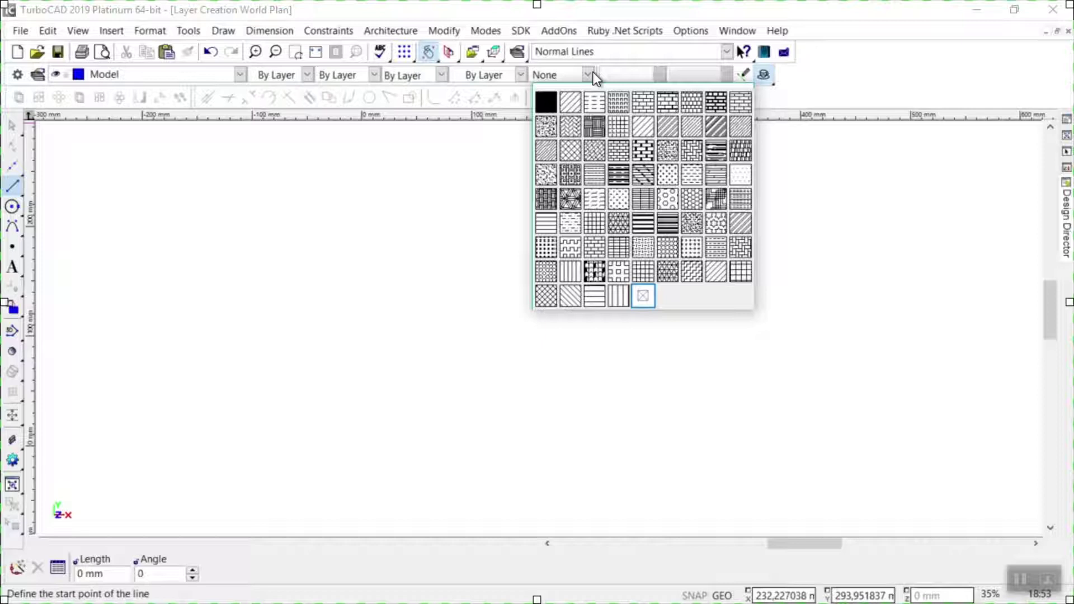
{"action": "left_click", "coordinate": [12, 190]}
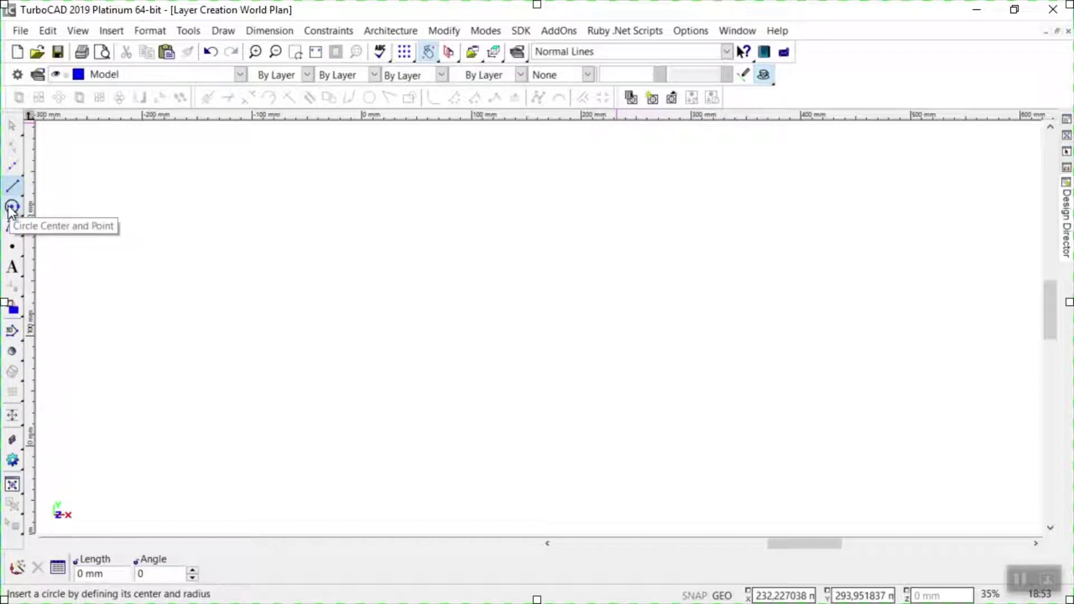
- Activate the Circle Center and Point tool and assign it to the Model layer
{"action": "left_click", "coordinate": [10, 207]}
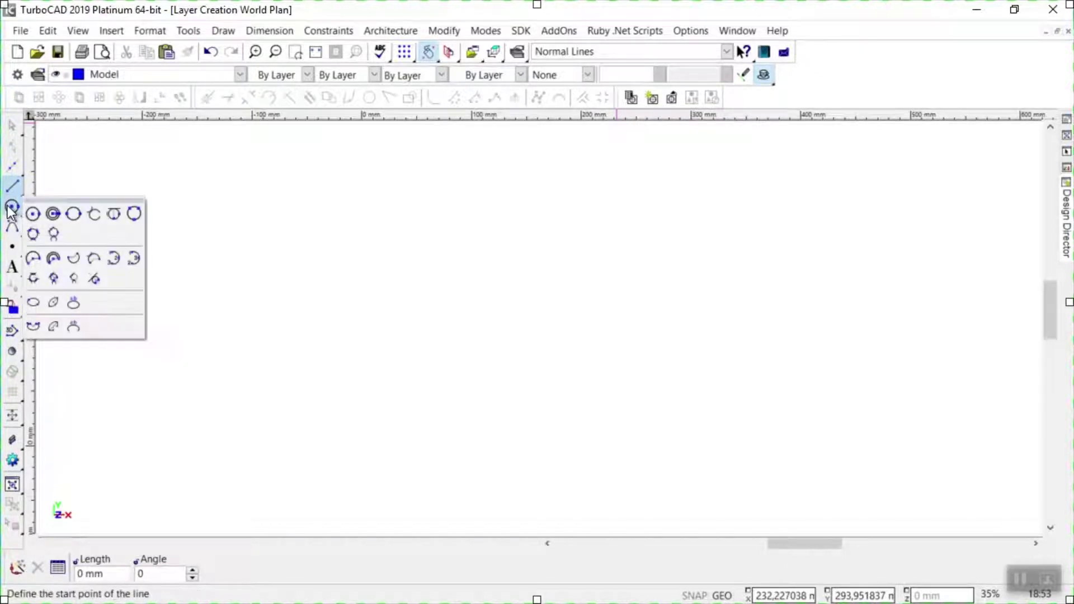
{"action": "left_click", "coordinate": [33, 214]}
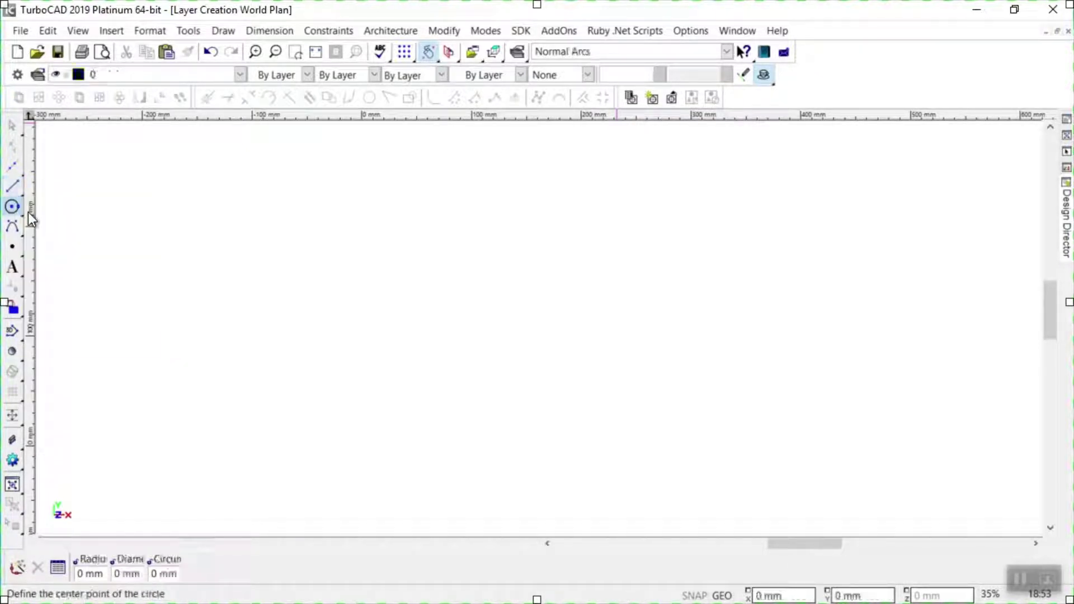
{"action": "left_click", "coordinate": [241, 73]}
{"action": "left_click", "coordinate": [122, 123]}
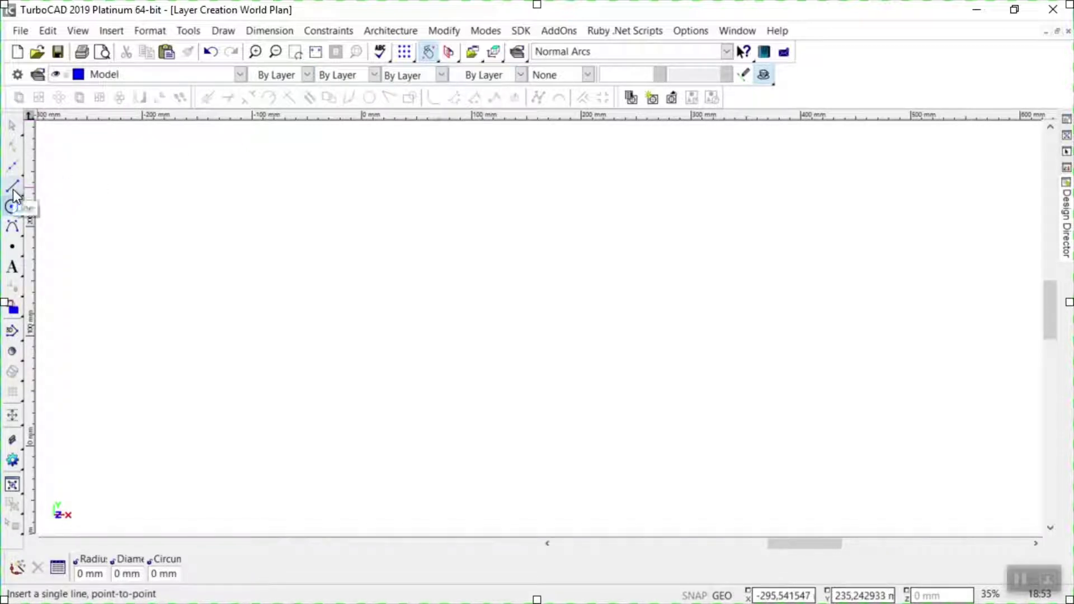
- Draw a long horizontal single line on the HD layer, starting at about X -214, Y 202 mm
{"action": "left_click_drag", "start_coordinate": [12, 189], "coordinate": [34, 192]}
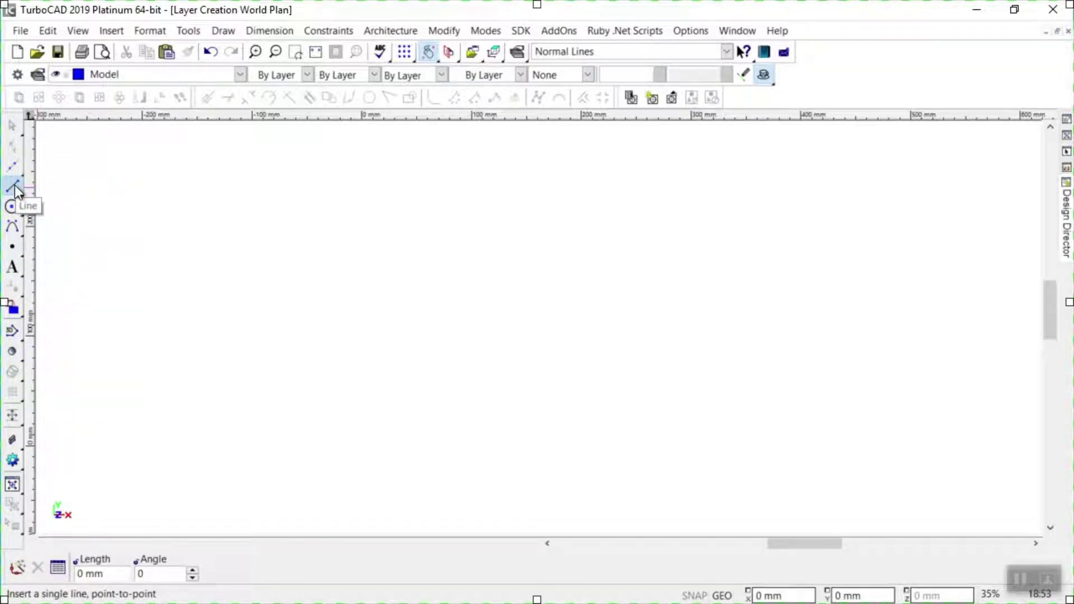
{"action": "left_click", "coordinate": [241, 74]}
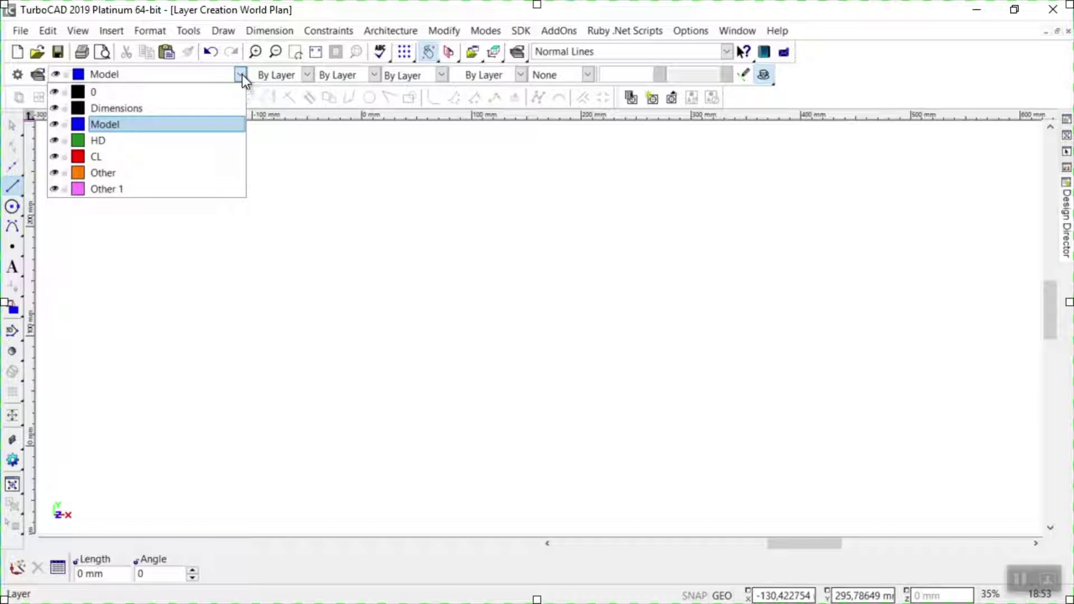
{"action": "left_click", "coordinate": [102, 139]}
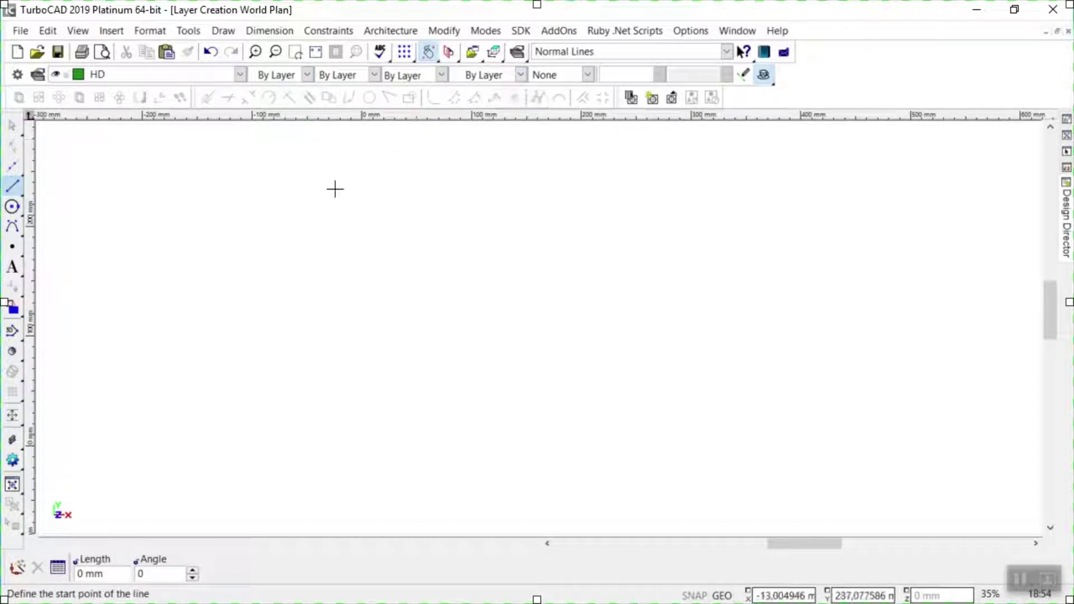
{"action": "left_click", "coordinate": [125, 224]}
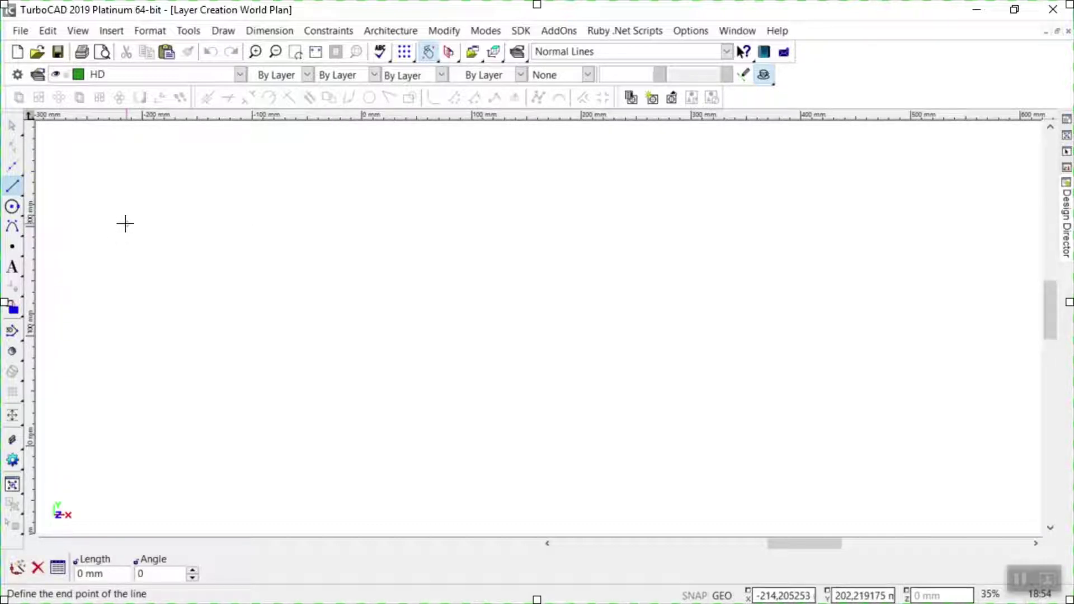
{"action": "left_click", "coordinate": [640, 213]}
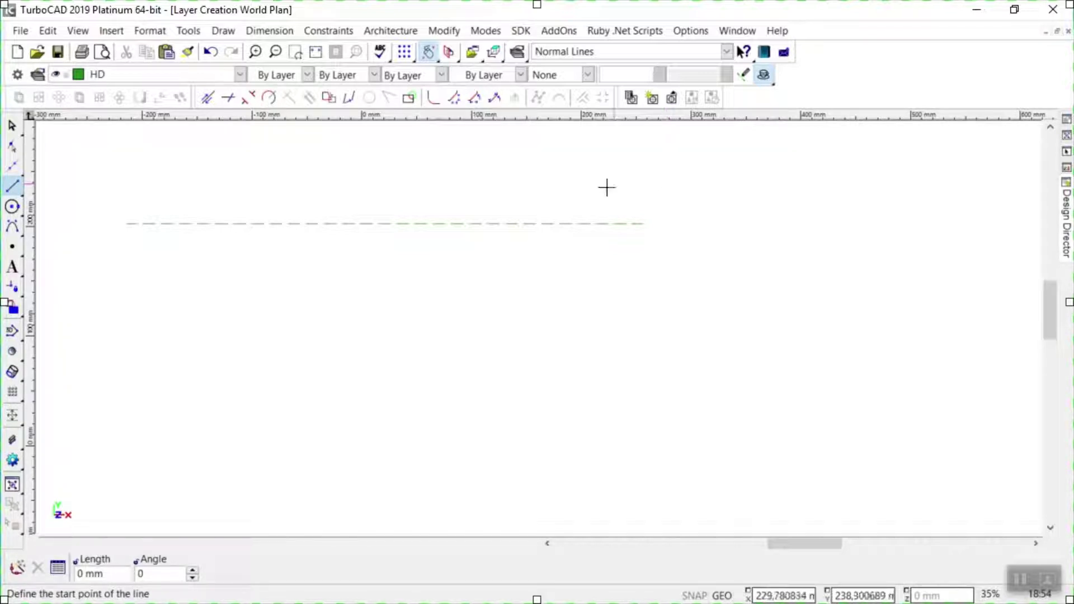
- Confirm the Line tool's pen properties with dash scale 0,3 and draw a horizontal CL-layer line just above the dashed HD line
{"action": "double_click", "coordinate": [16, 190]}
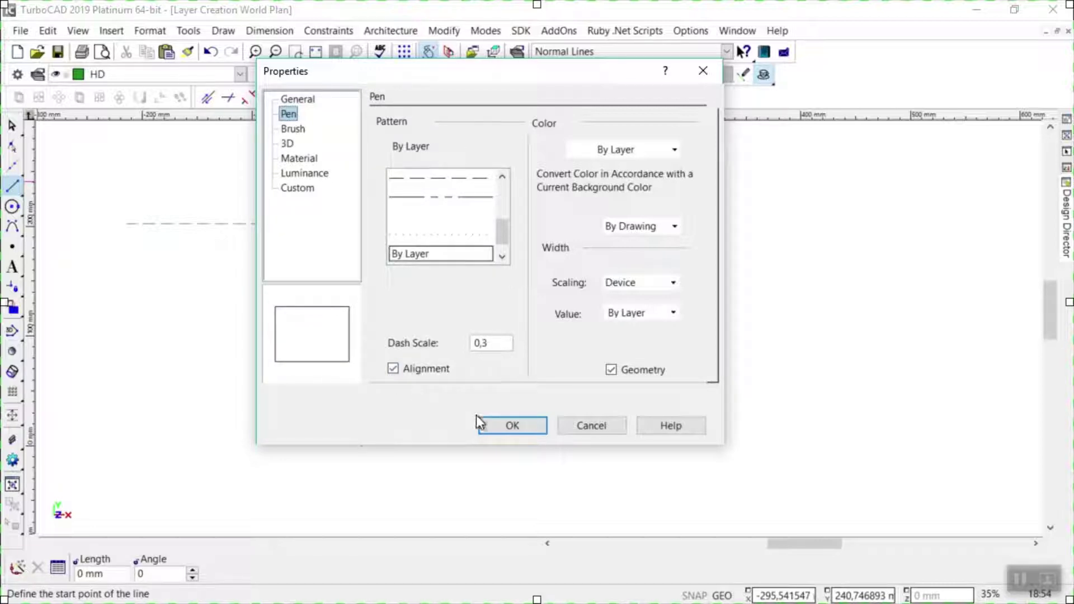
{"action": "left_click", "coordinate": [506, 426]}
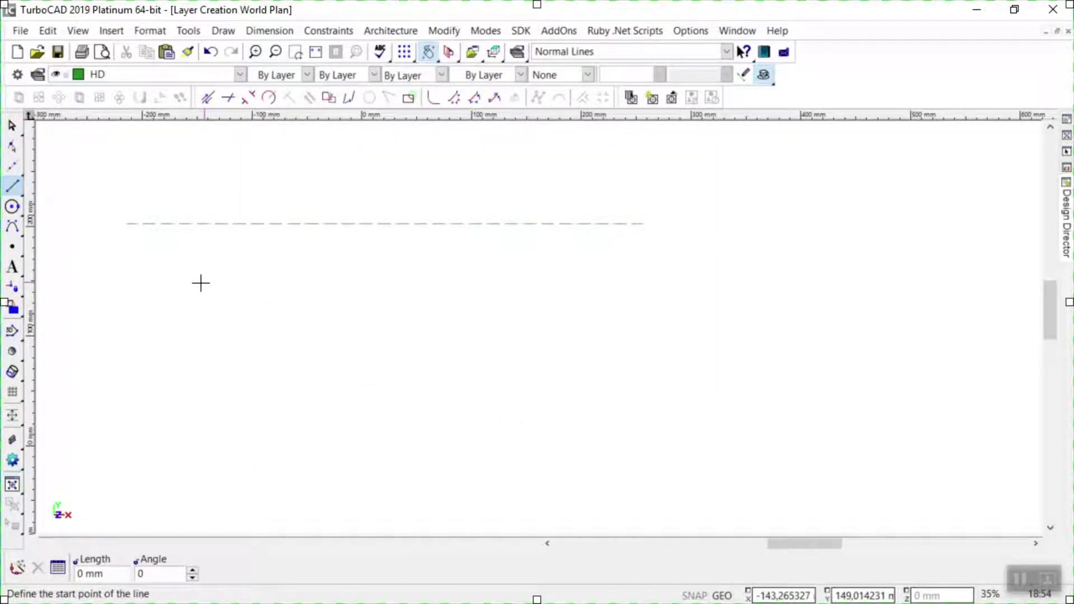
{"action": "left_click", "coordinate": [13, 185]}
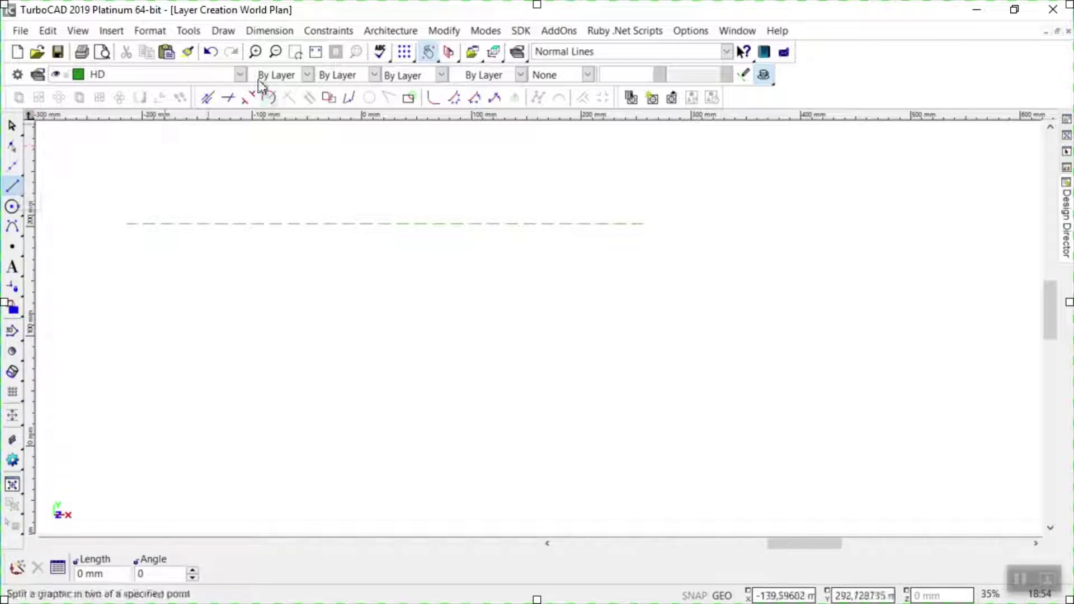
{"action": "left_click", "coordinate": [241, 74]}
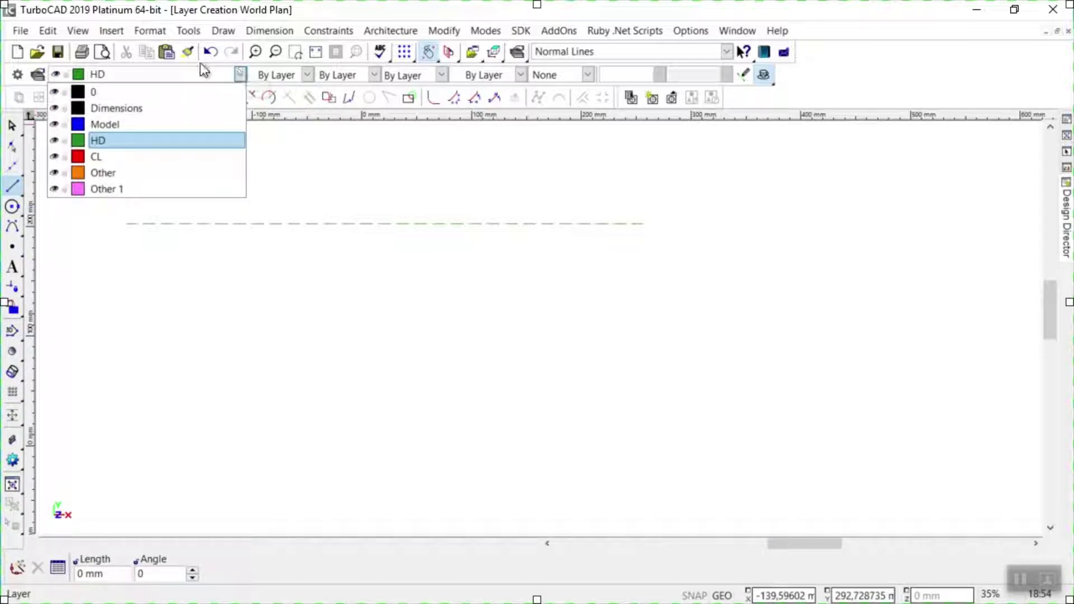
{"action": "left_click", "coordinate": [98, 156]}
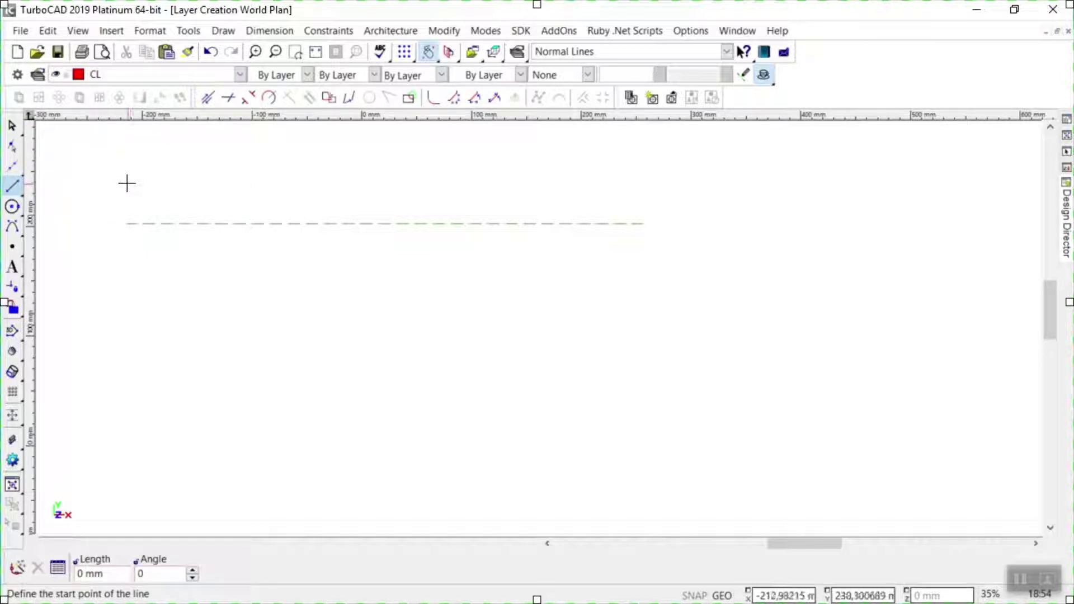
{"action": "left_click", "coordinate": [123, 189]}
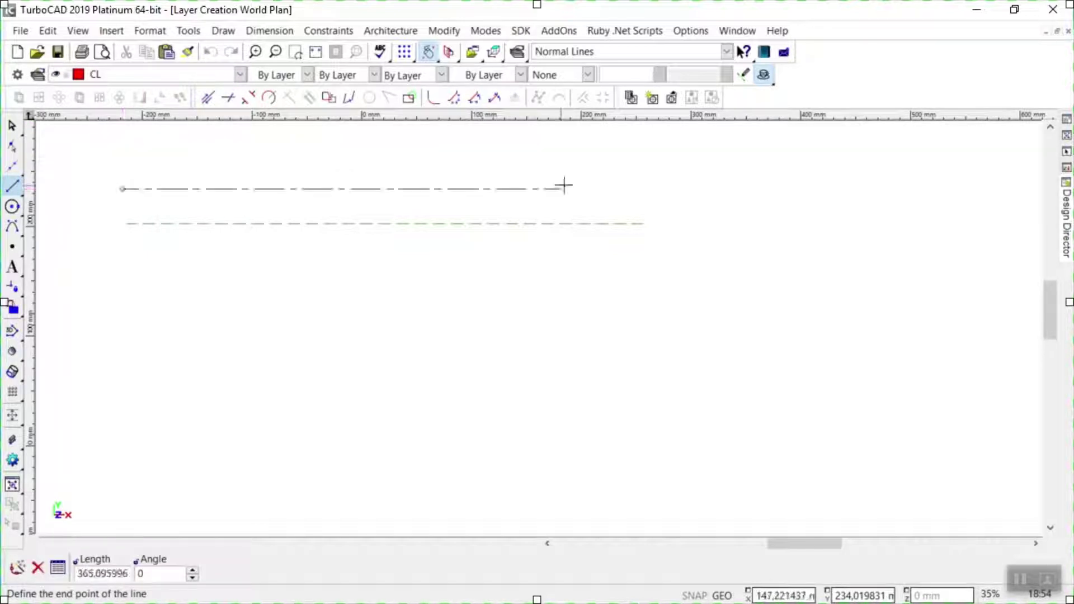
{"action": "left_click", "coordinate": [644, 190]}
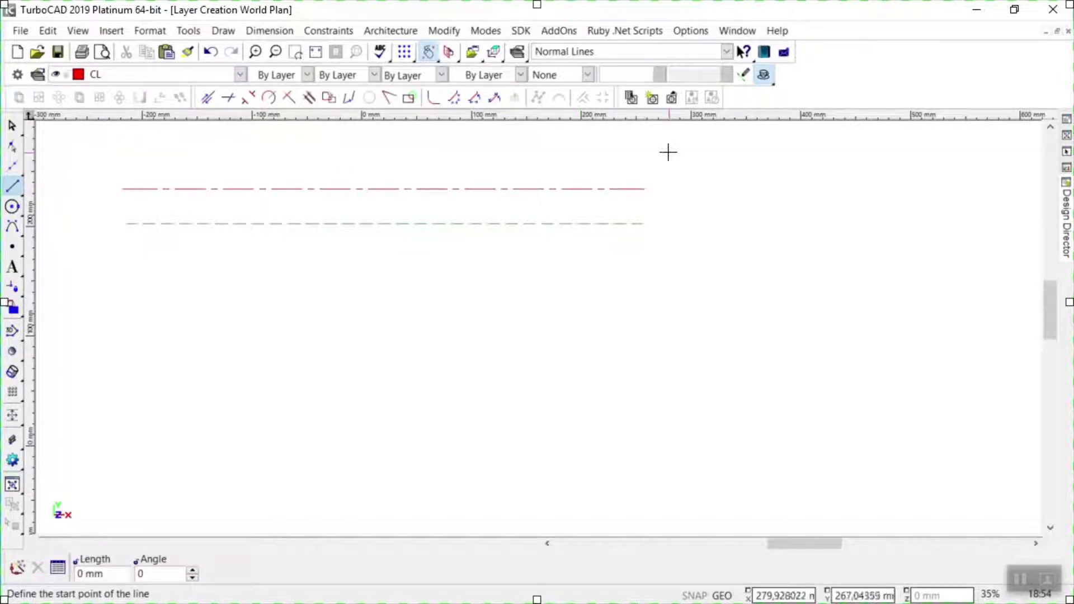
- Confirm the Circle Center and Point tool's pen properties with By Layer pattern, color and width, and dash scale 0,3
{"action": "left_click", "coordinate": [12, 208]}
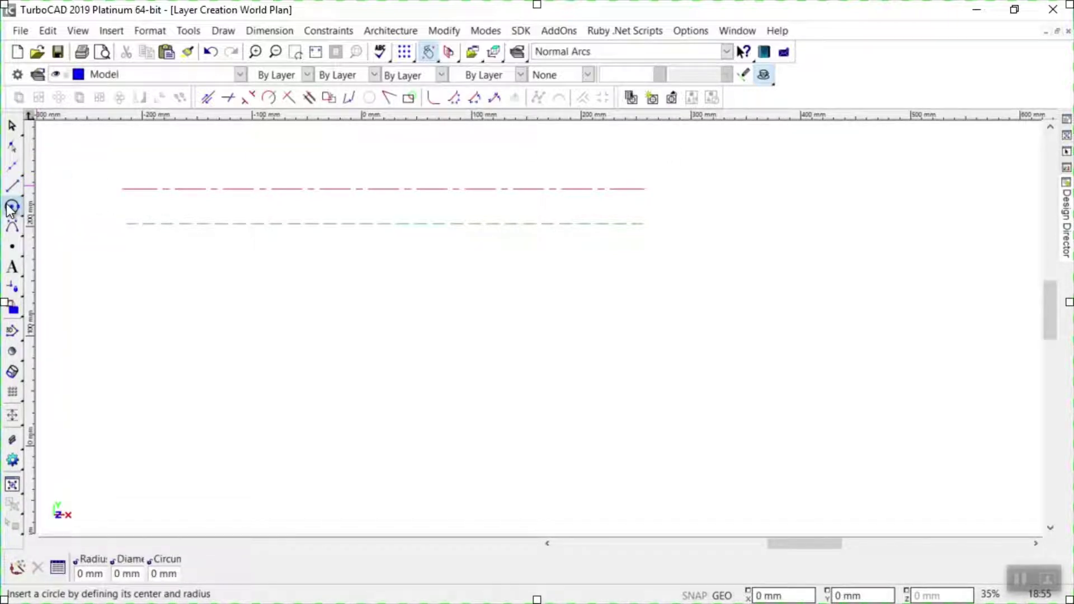
{"action": "double_click", "coordinate": [12, 208]}
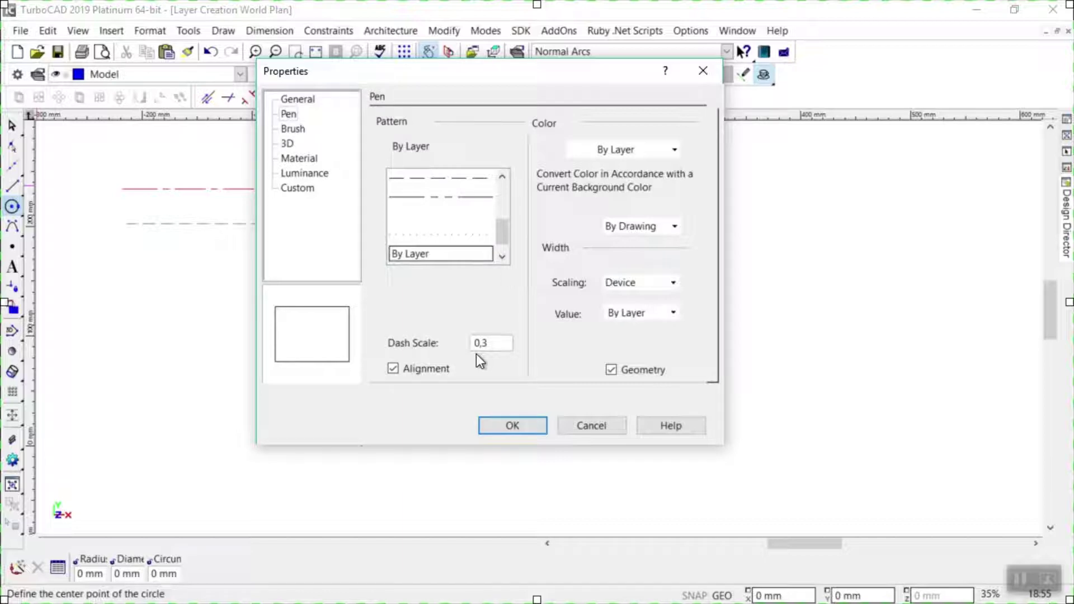
{"action": "left_click", "coordinate": [513, 427]}
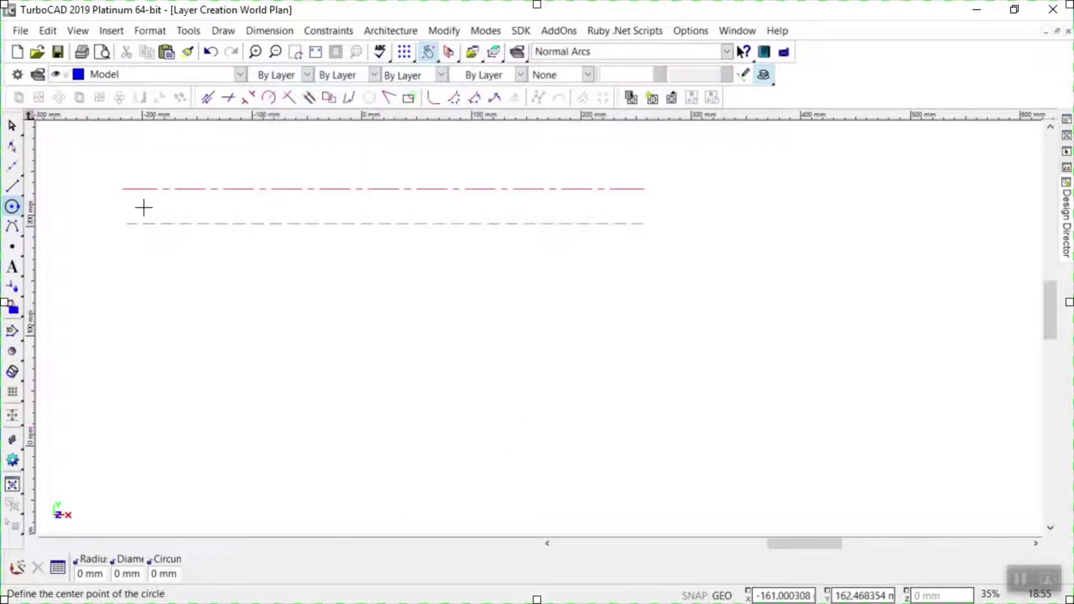
- Draw a circle of about 70 mm radius on the HD layer, centered at the right end of the dashed green line
{"action": "left_click", "coordinate": [12, 206]}
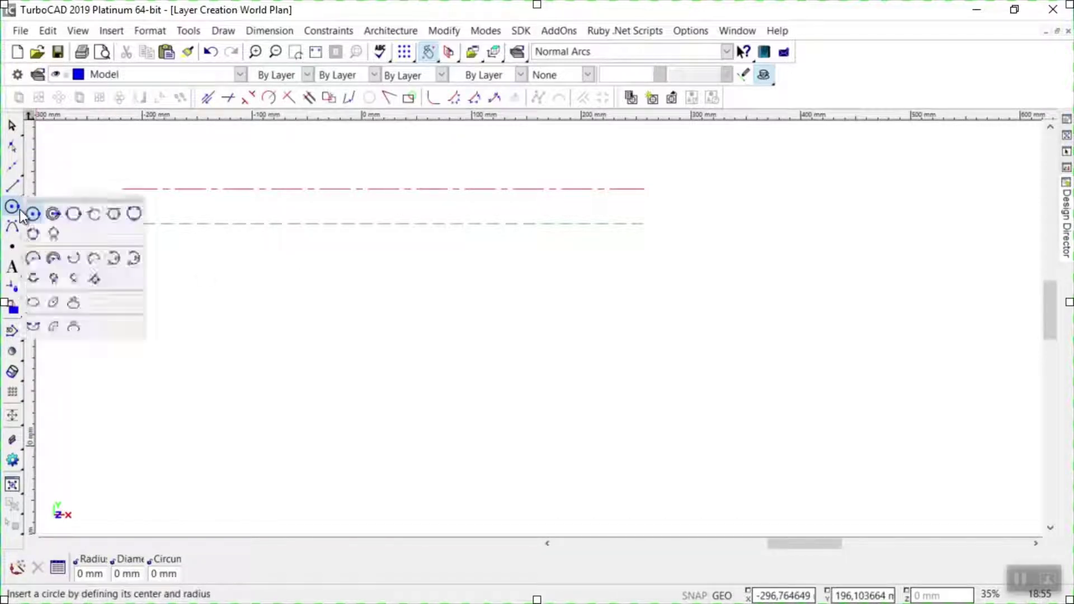
{"action": "left_click", "coordinate": [32, 213]}
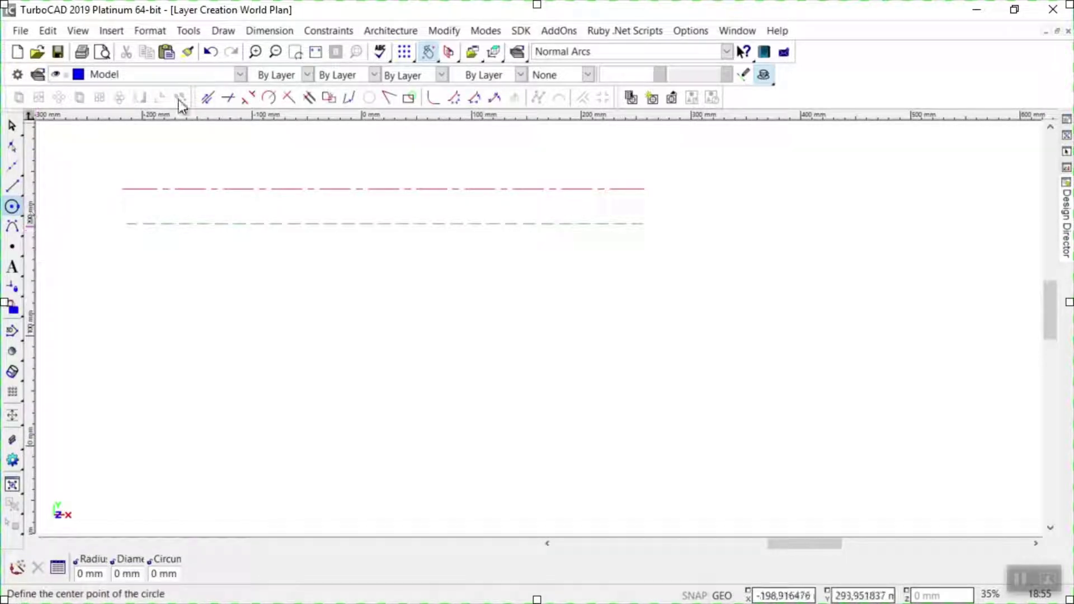
{"action": "left_click", "coordinate": [242, 76]}
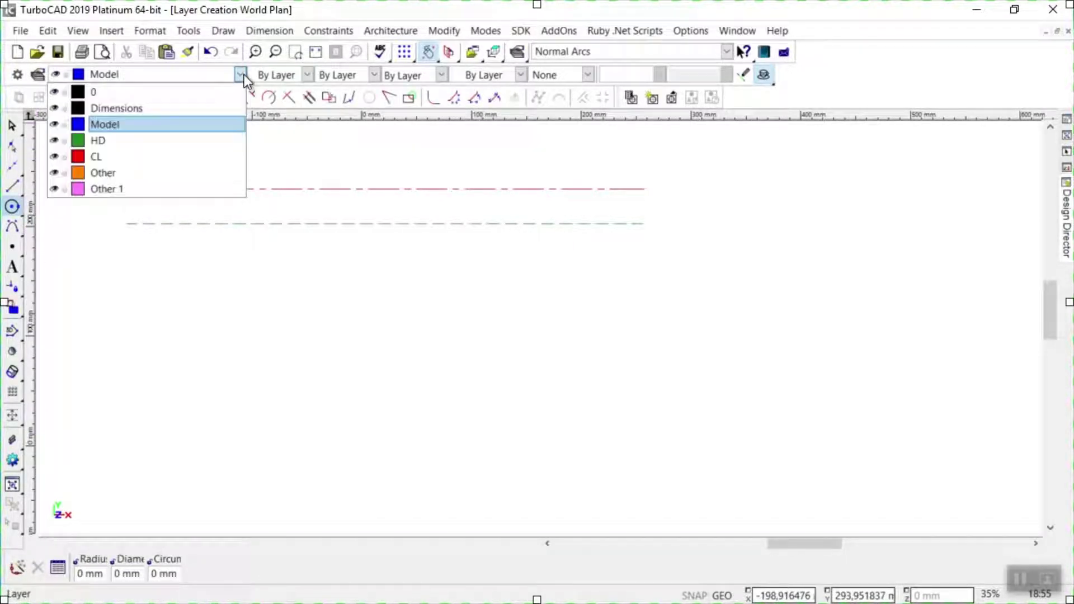
{"action": "left_click", "coordinate": [101, 142]}
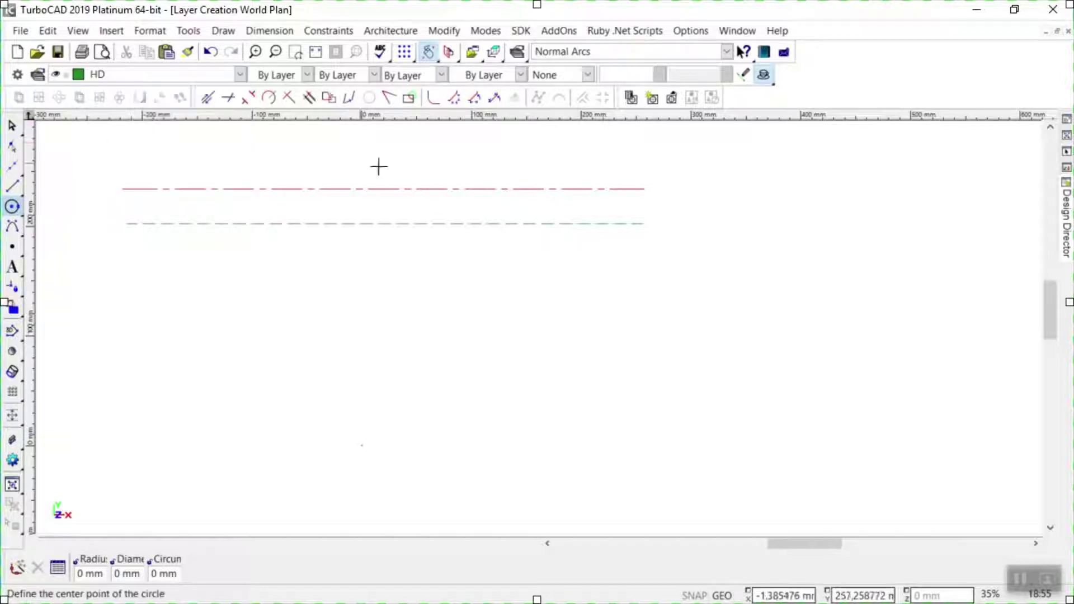
{"action": "left_click", "coordinate": [640, 223]}
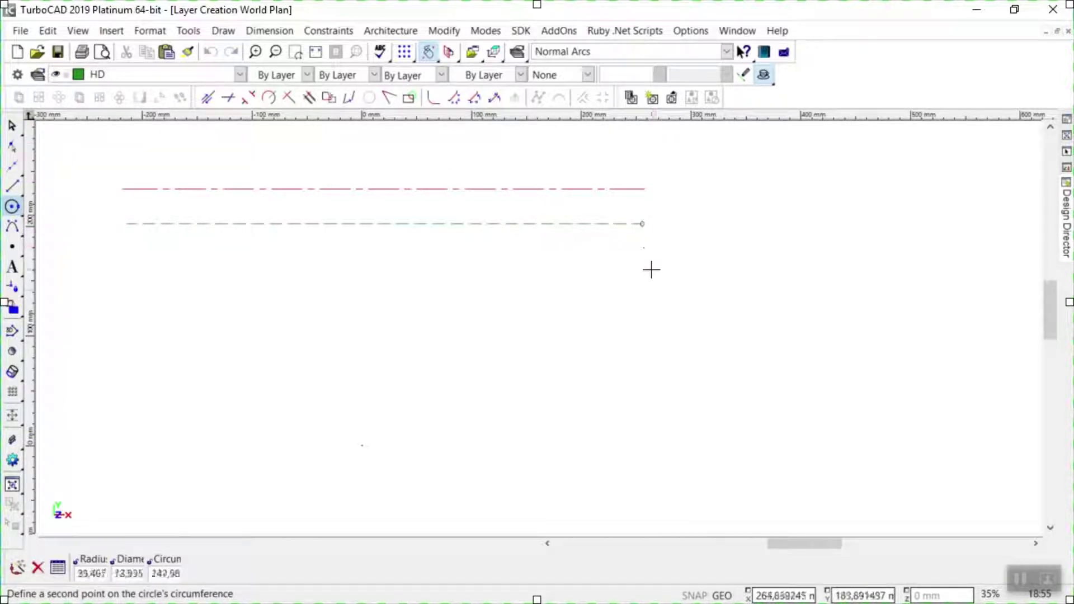
{"action": "left_click", "coordinate": [654, 299]}
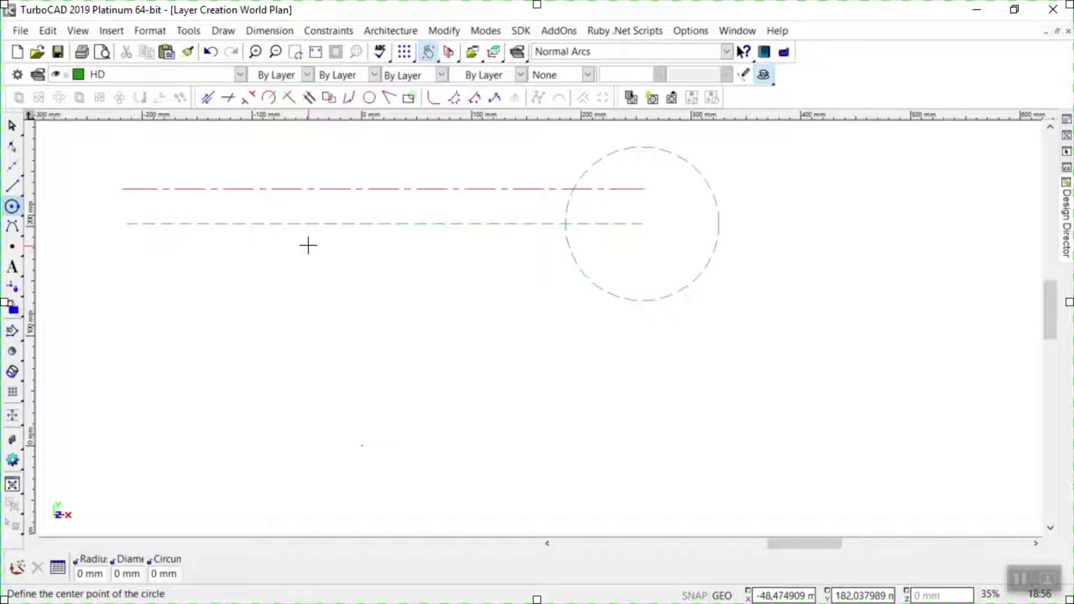
- Select the red CL-layer center line and set its pen dash scale to 0.15
{"action": "left_click", "coordinate": [12, 125]}
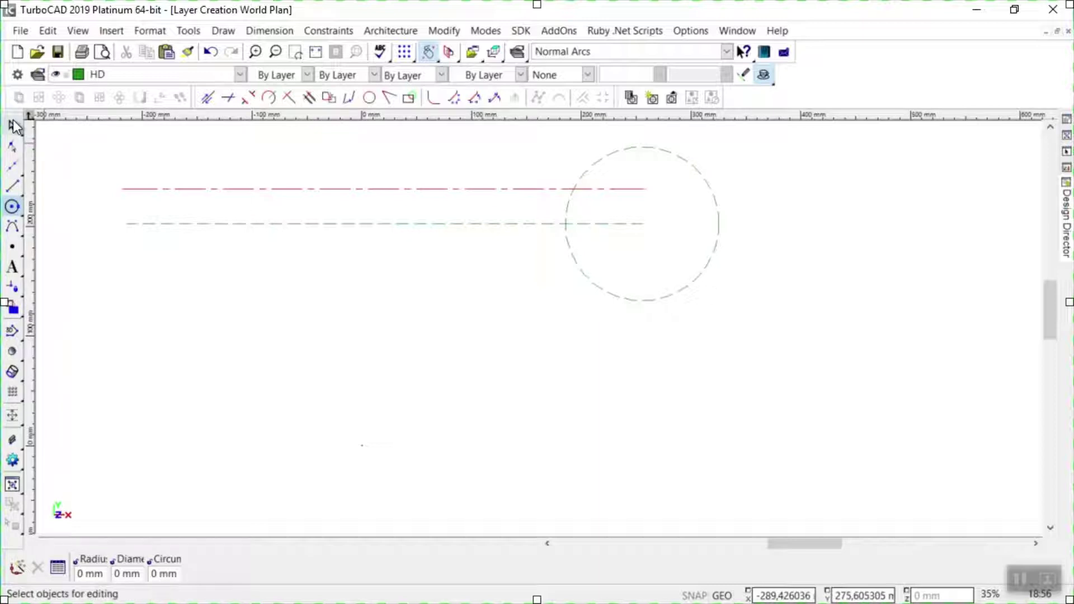
{"action": "left_click", "coordinate": [11, 124]}
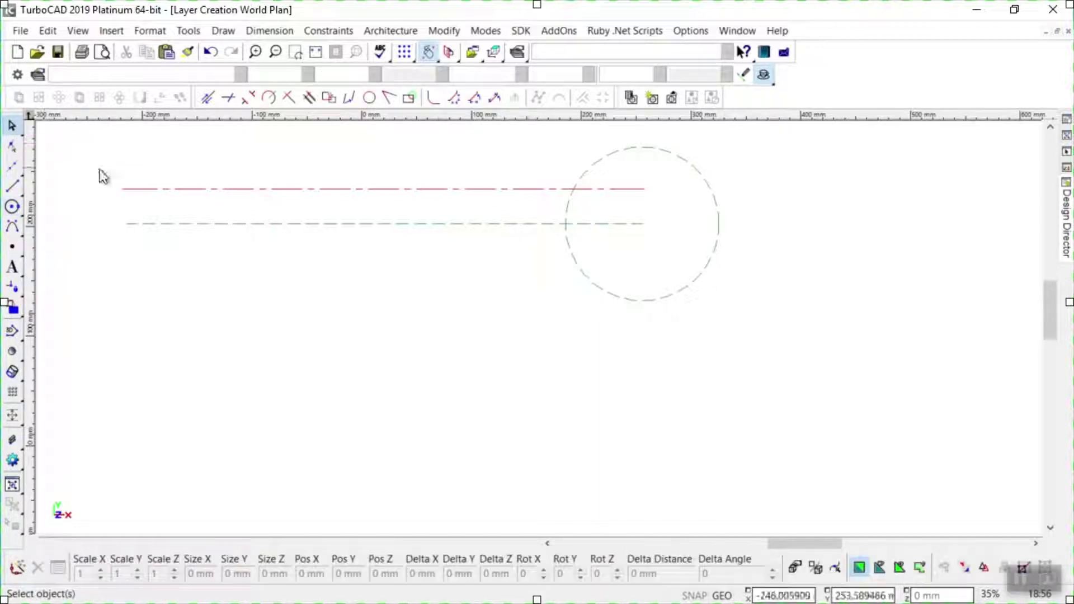
{"action": "left_click", "coordinate": [295, 190]}
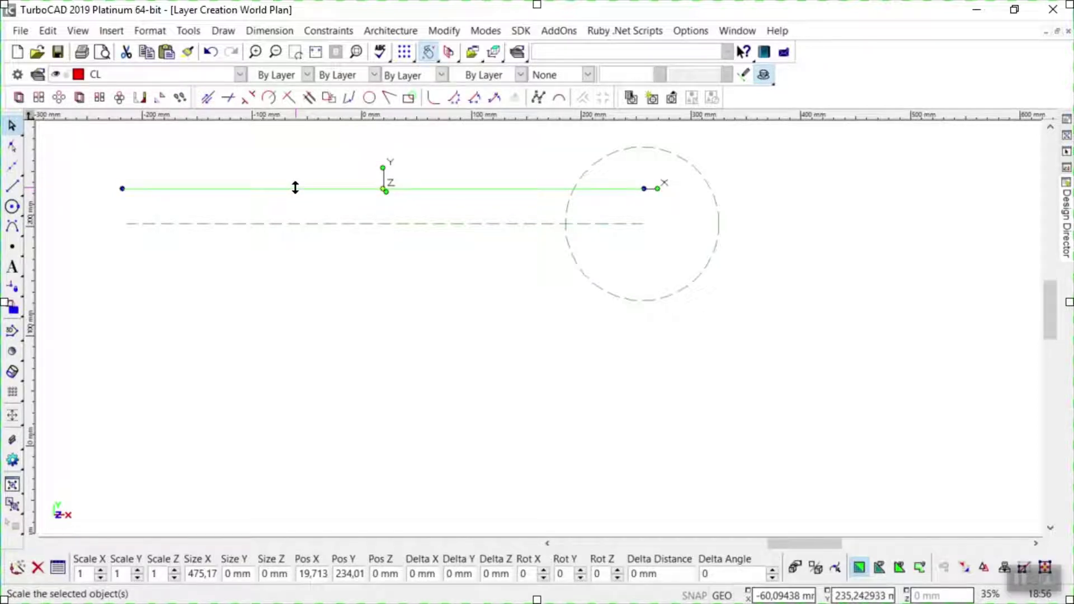
{"action": "right_click", "coordinate": [295, 188]}
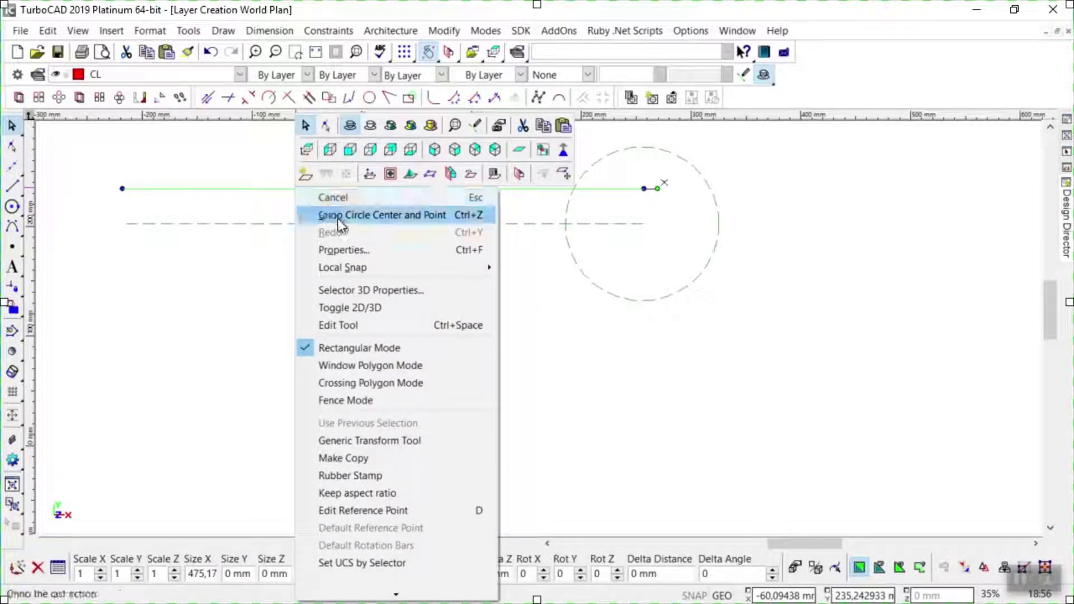
{"action": "left_click", "coordinate": [342, 251]}
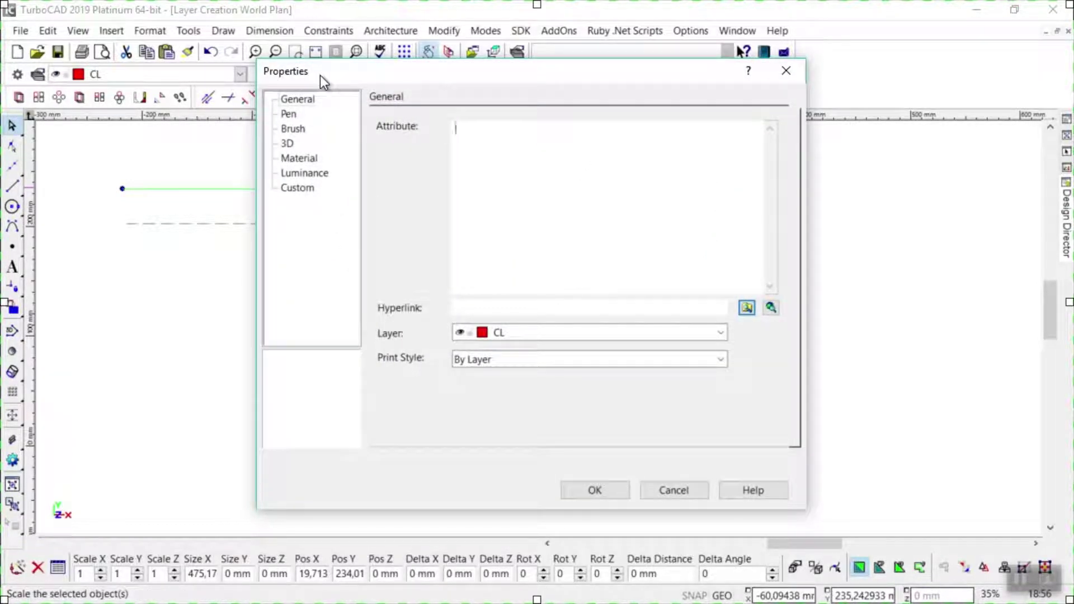
{"action": "left_click", "coordinate": [289, 115]}
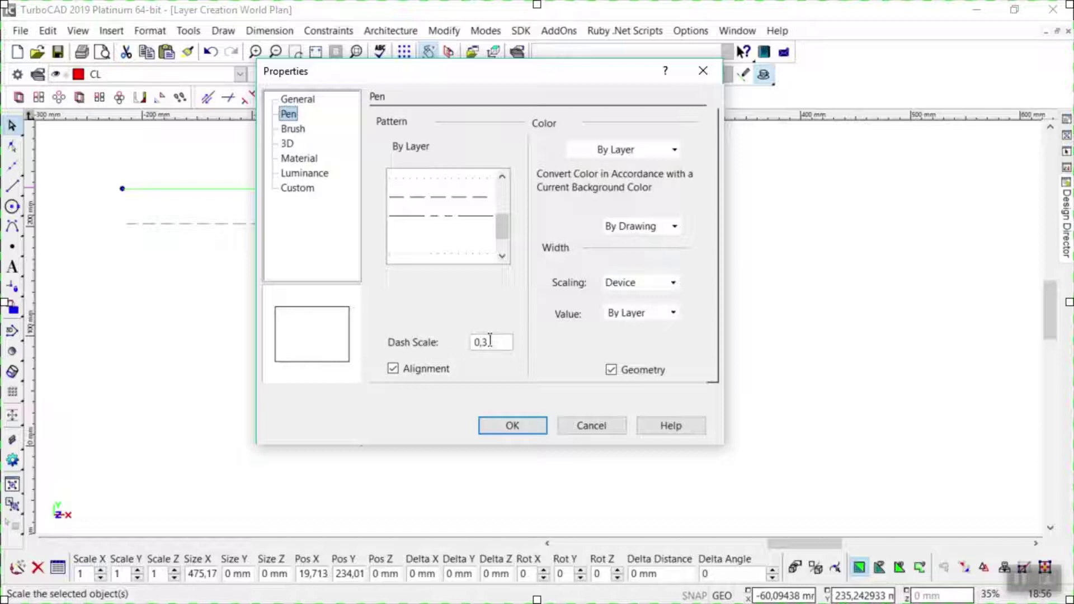
{"action": "left_click_drag", "start_coordinate": [502, 343], "coordinate": [474, 338]}
{"action": "type", "text": "0.15"}
{"action": "left_click", "coordinate": [513, 426]}
{"action": "left_click", "coordinate": [431, 354]}
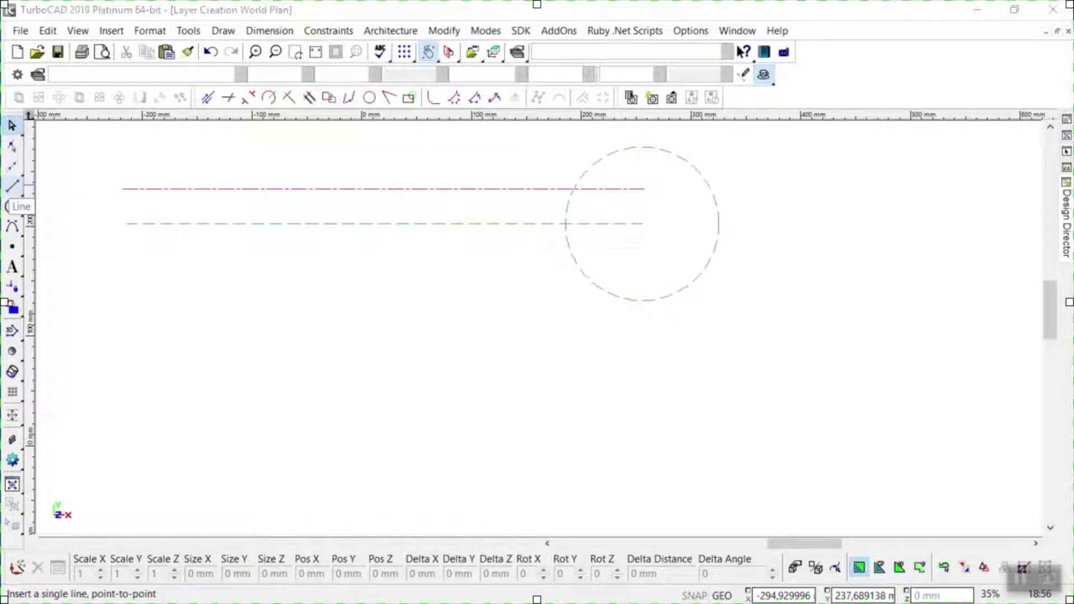
- Check the dash scale in the Line tool's default pen properties
{"action": "double_click", "coordinate": [11, 192]}
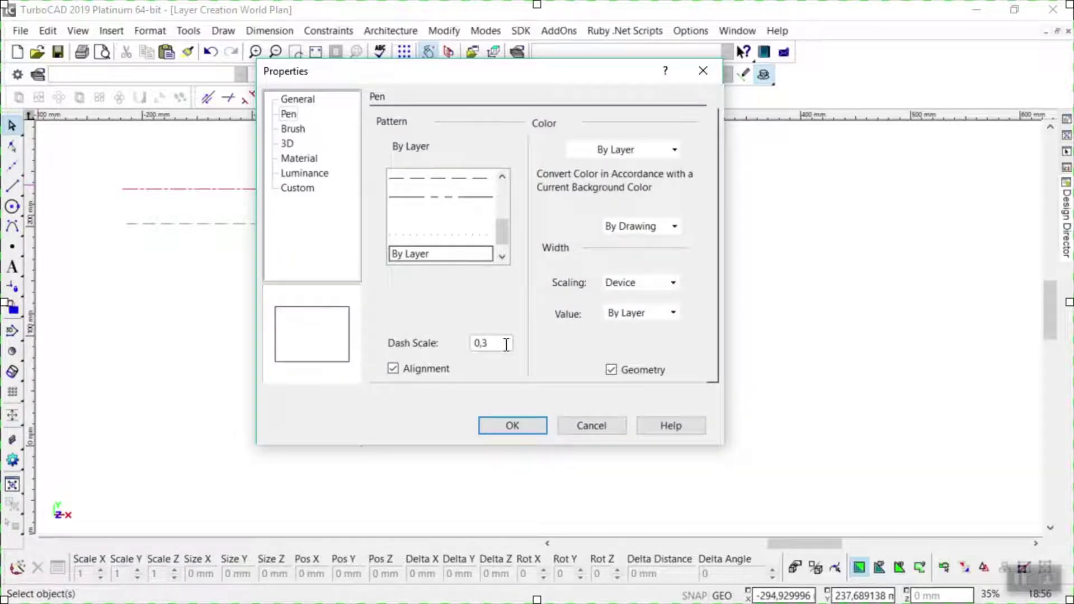
{"action": "left_click", "coordinate": [514, 424]}
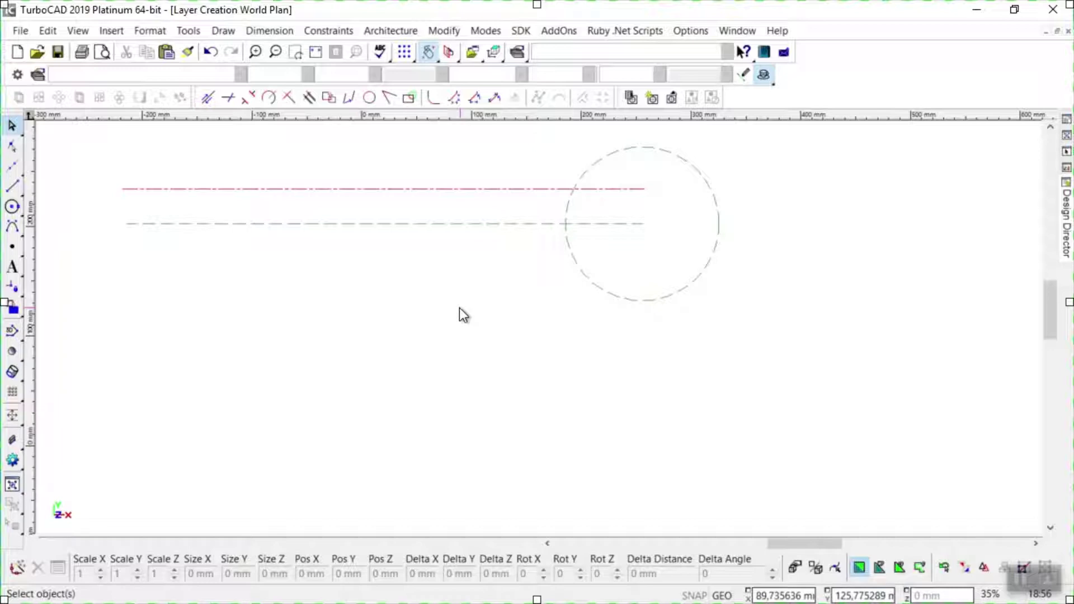